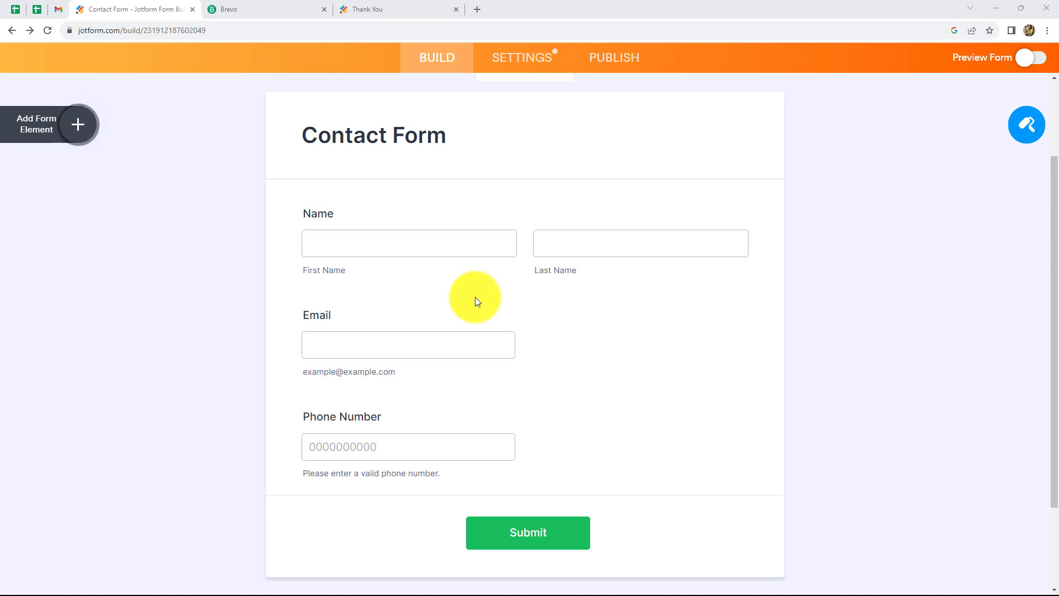
Check the Brevo contacts page and open pabbly.com/connect in a new browser tab.
left_click(261, 8)
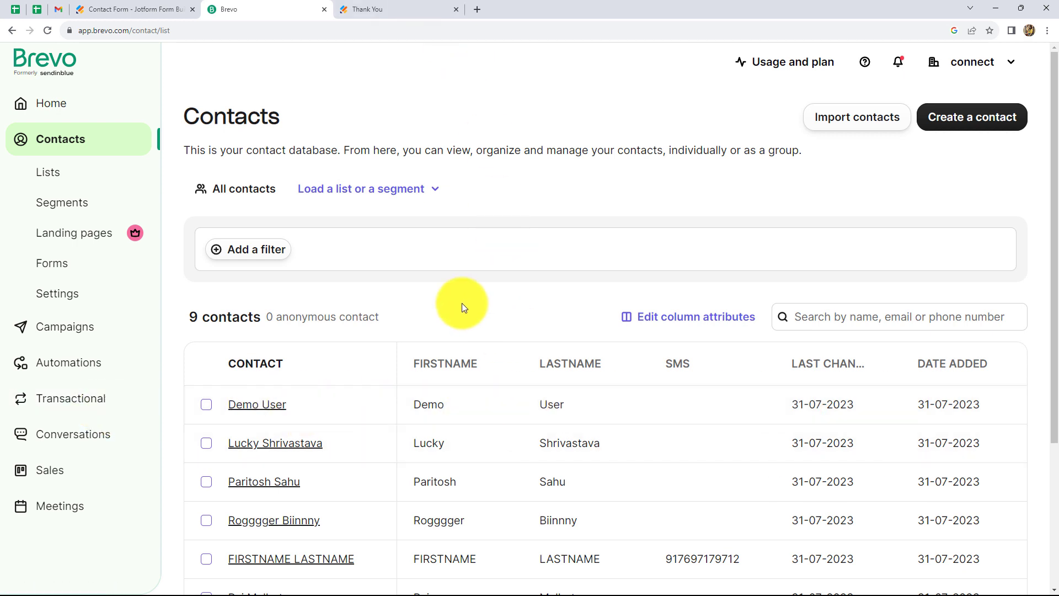
left_click(478, 9)
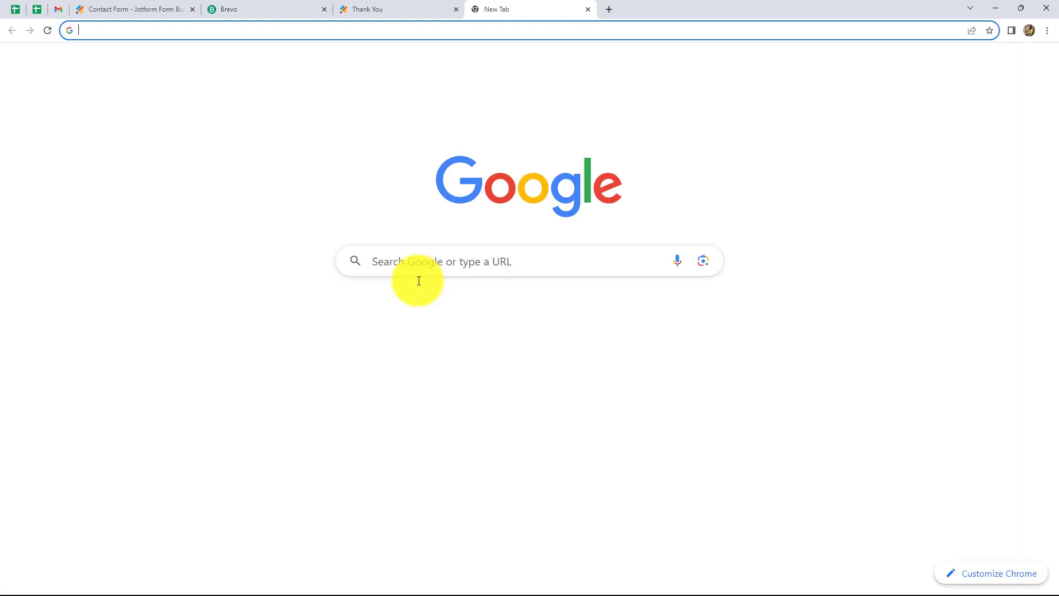
left_click(193, 30)
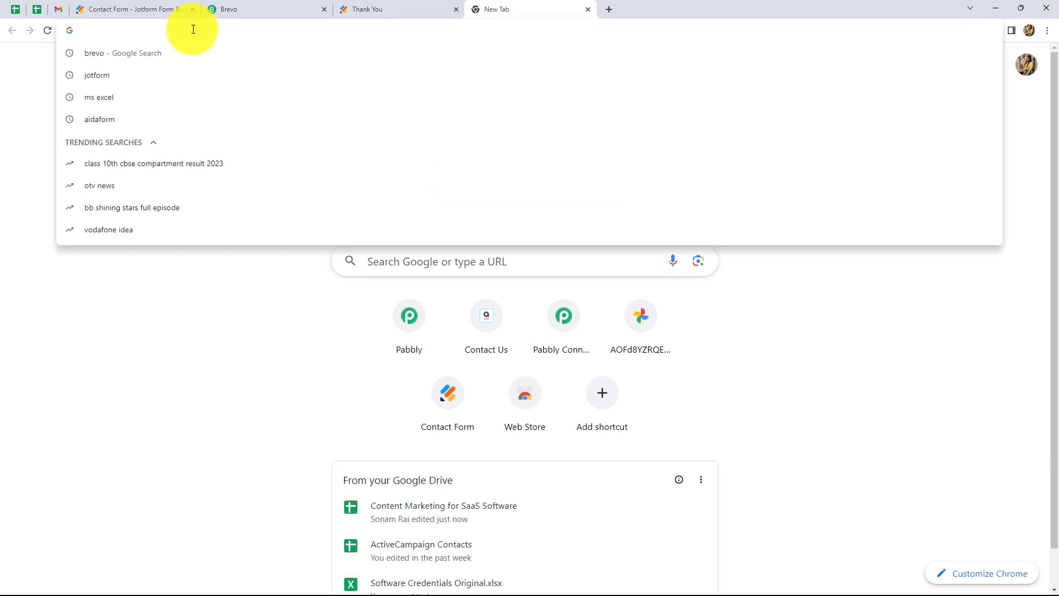
type("pabbly.com/connect")
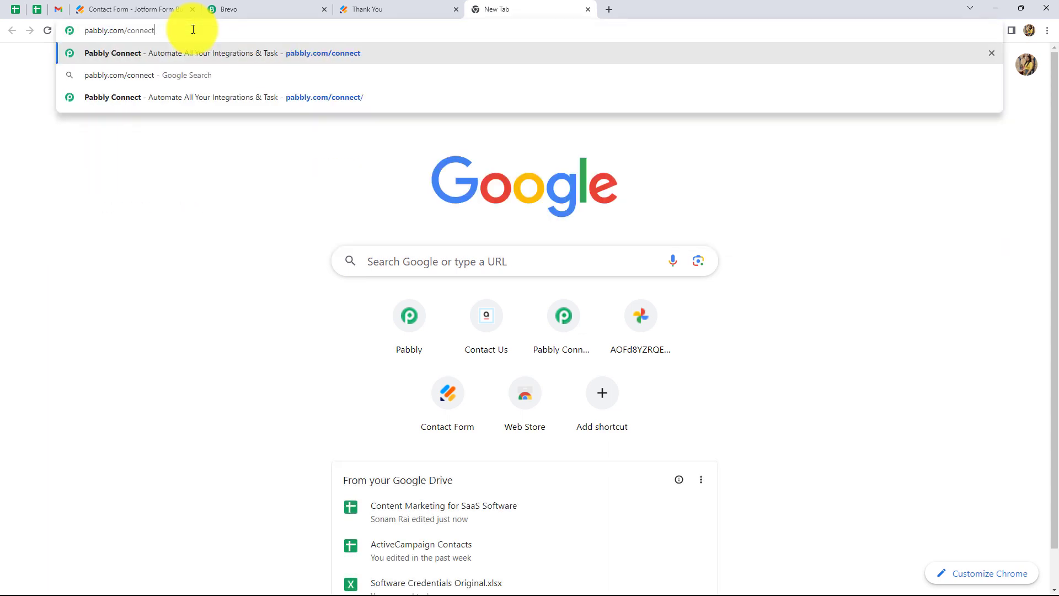
key("Return")
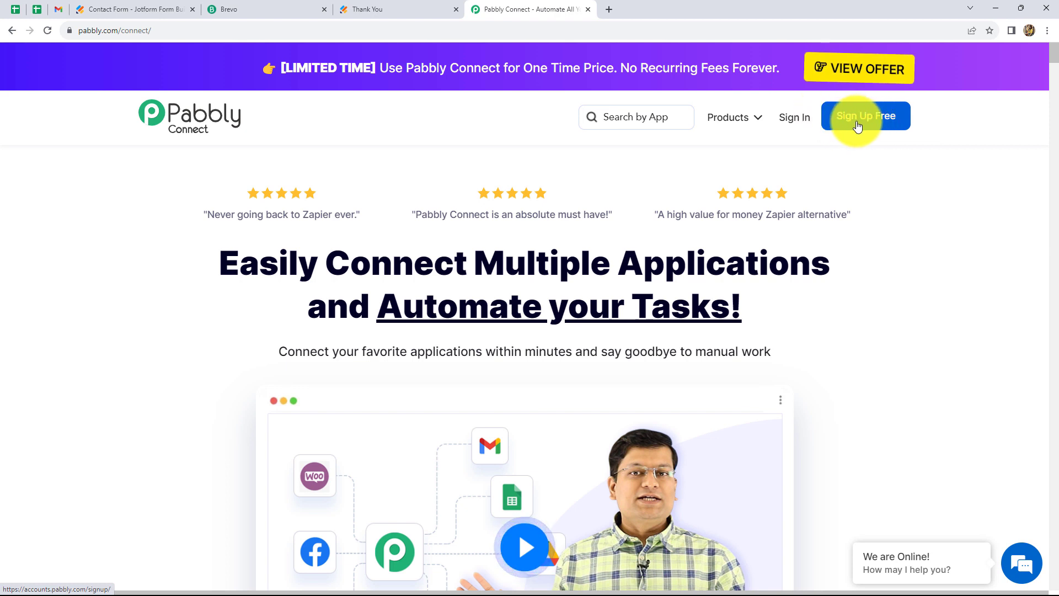
Sign in to Pabbly and access Pabbly Connect to look over its workflow dashboard.
left_click(794, 119)
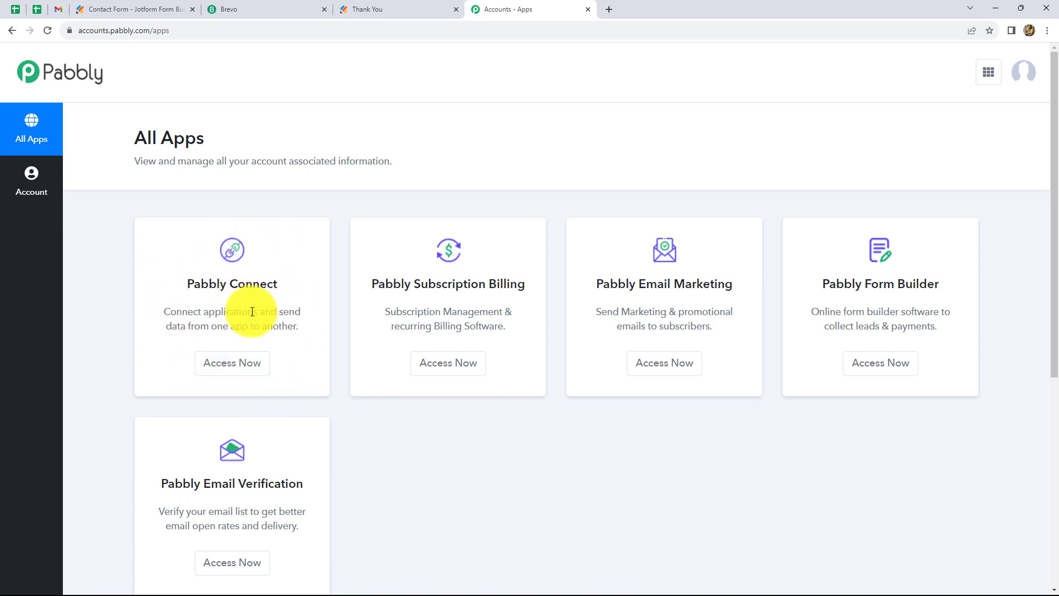
left_click(231, 364)
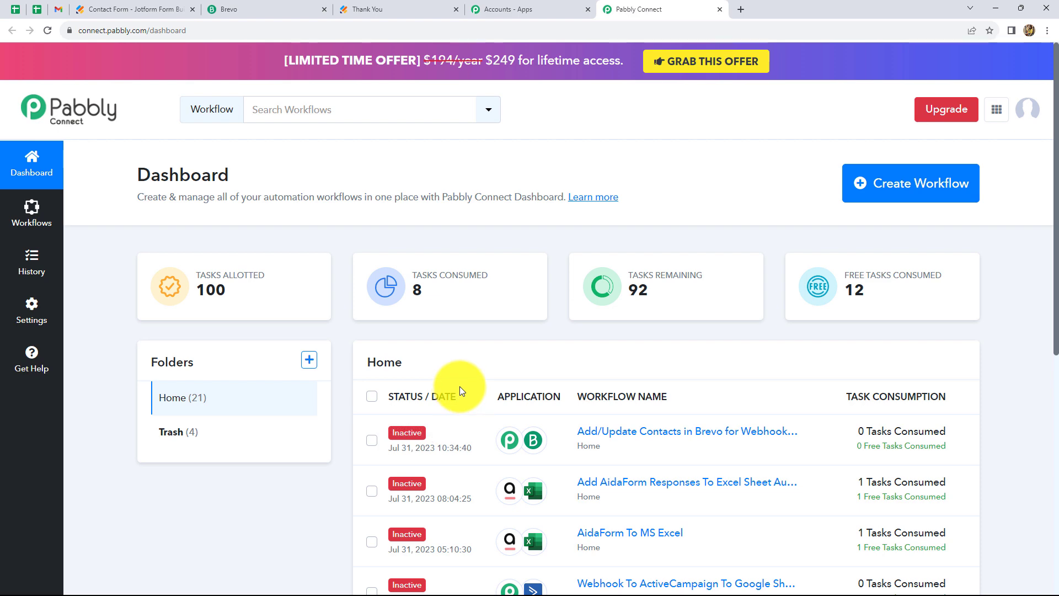
scroll(400, 349, "down", 3)
scroll(538, 437, "down", 3)
scroll(539, 436, "up", 6)
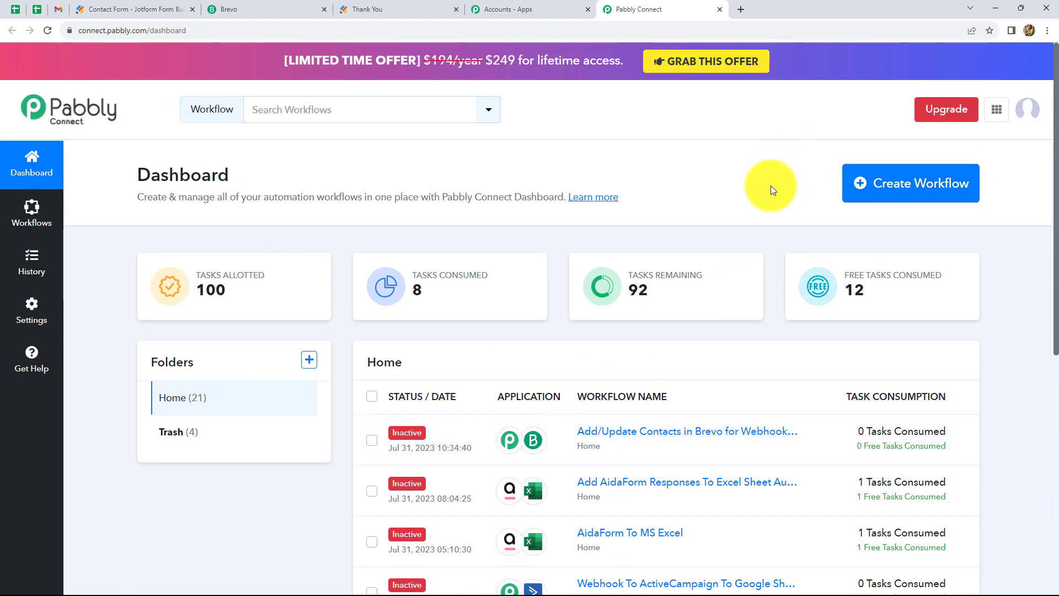
Create a workflow named "Add/Update Contacts in Brevo for Webhook Response".
left_click(901, 196)
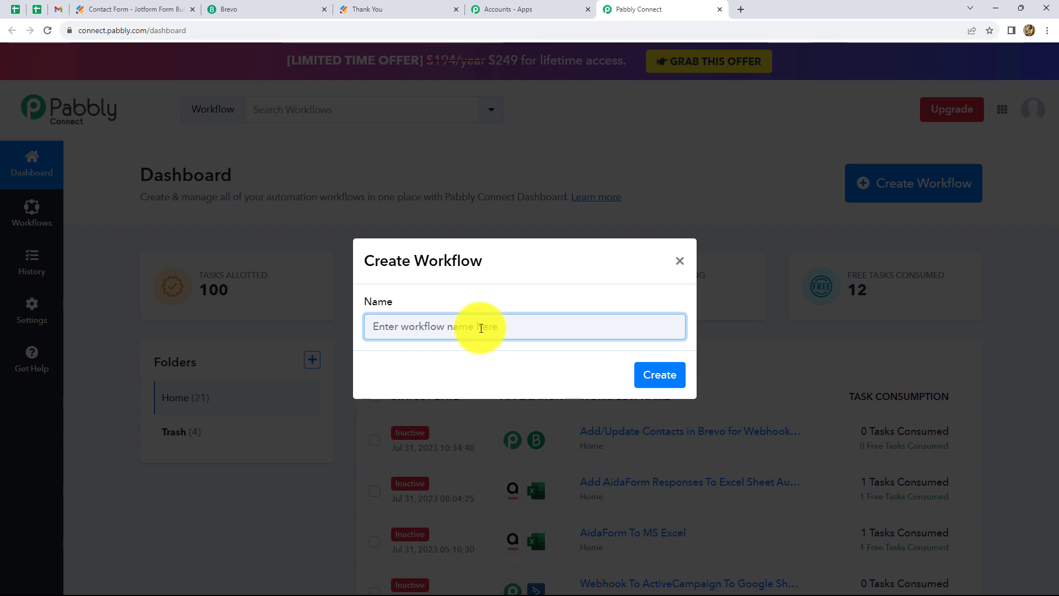
type("Add/Update Contacts in Brevo for Webhook Response")
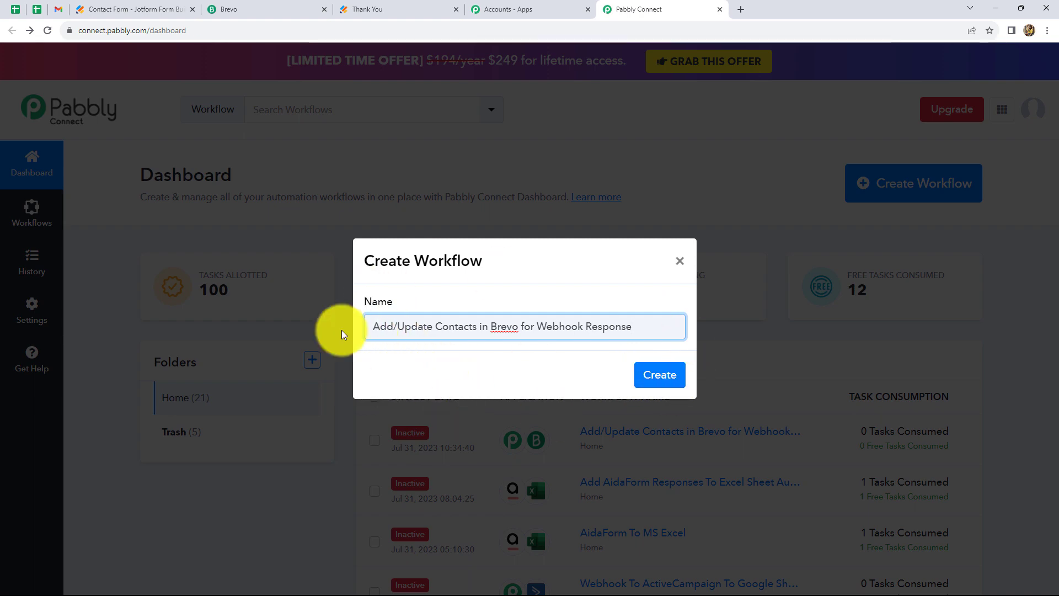
left_click(656, 374)
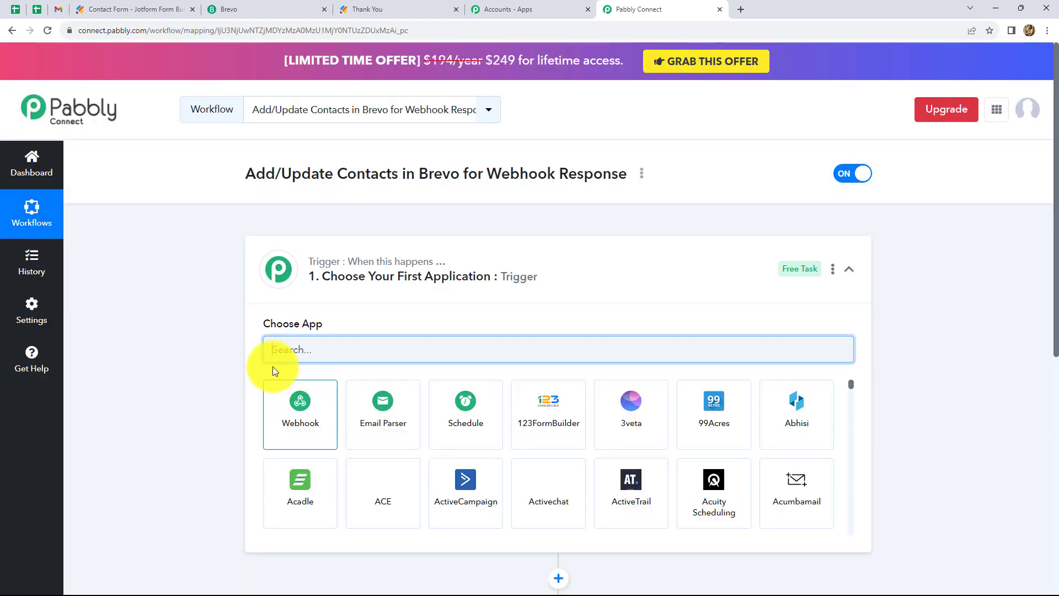
Choose Webhook by Pabbly as the workflow's trigger app and copy its webhook URL.
scroll(554, 323, "down", 5)
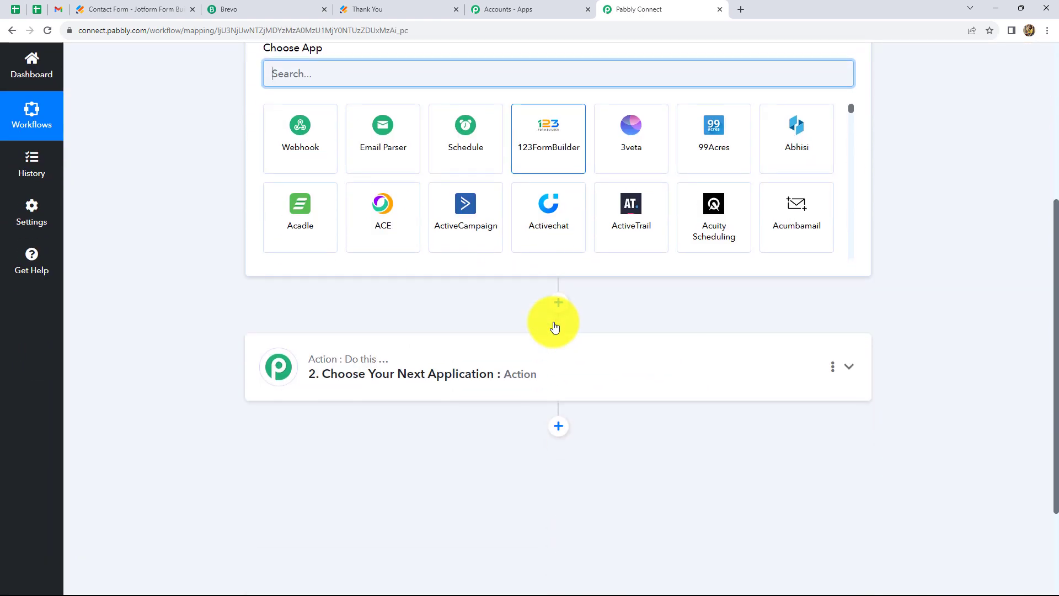
scroll(553, 322, "up", 5)
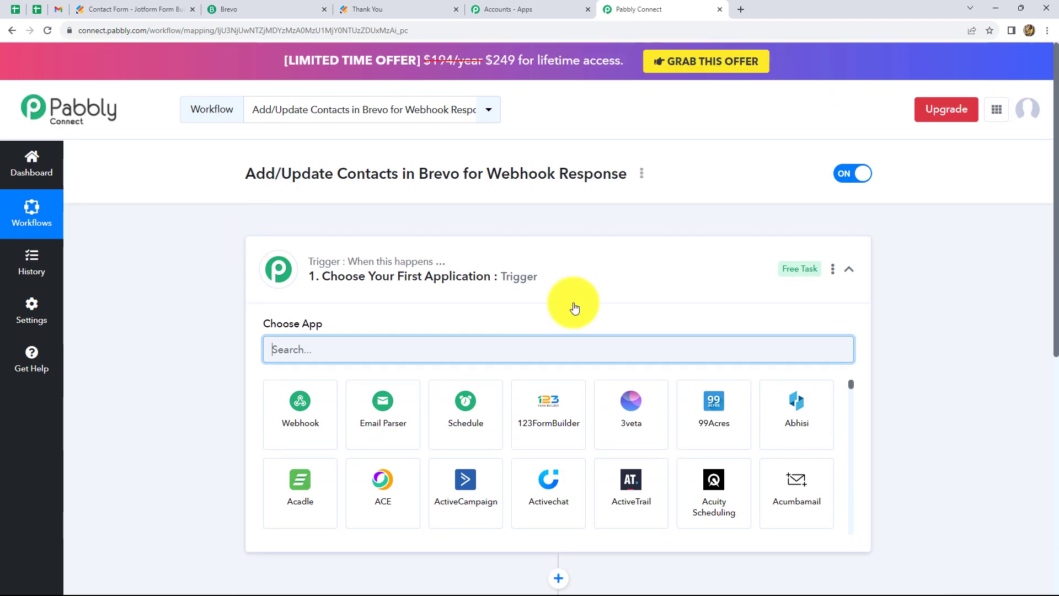
scroll(575, 304, "down", 3)
scroll(480, 302, "up", 3)
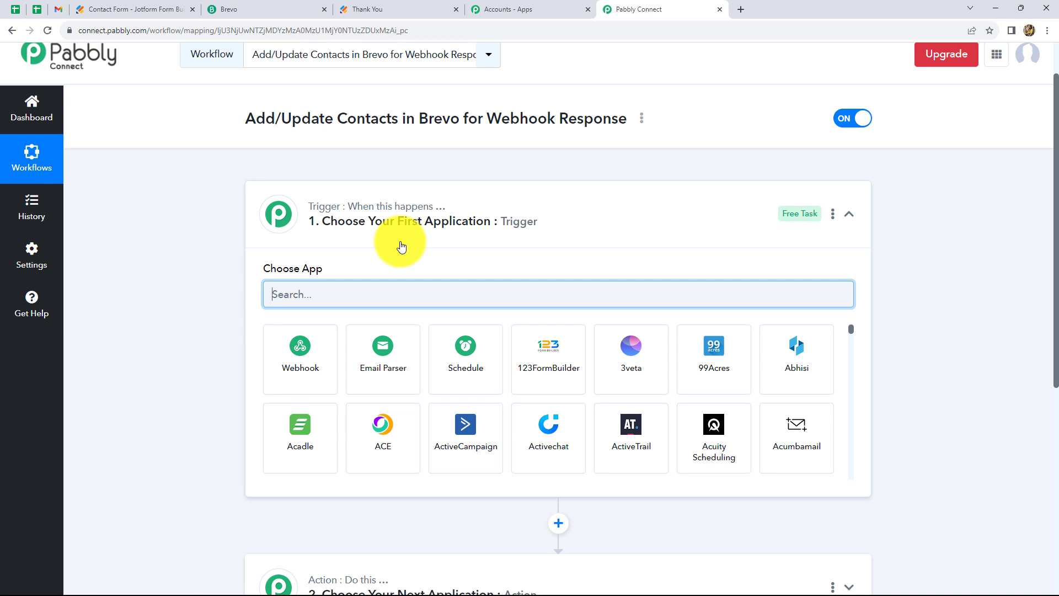
scroll(411, 256, "down", 1)
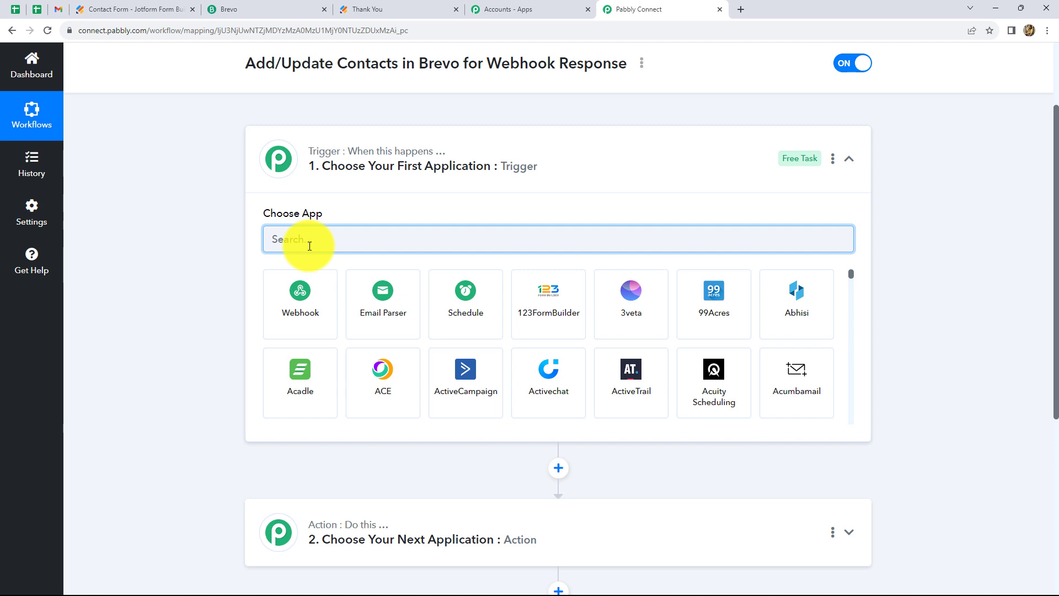
scroll(437, 421, "down", 2)
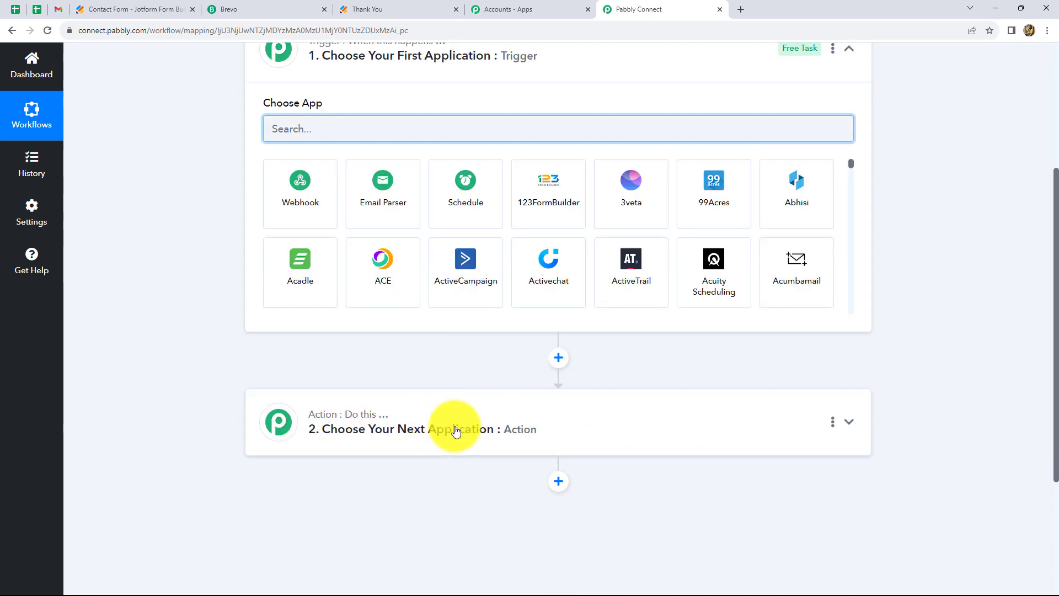
mouse_move(343, 423)
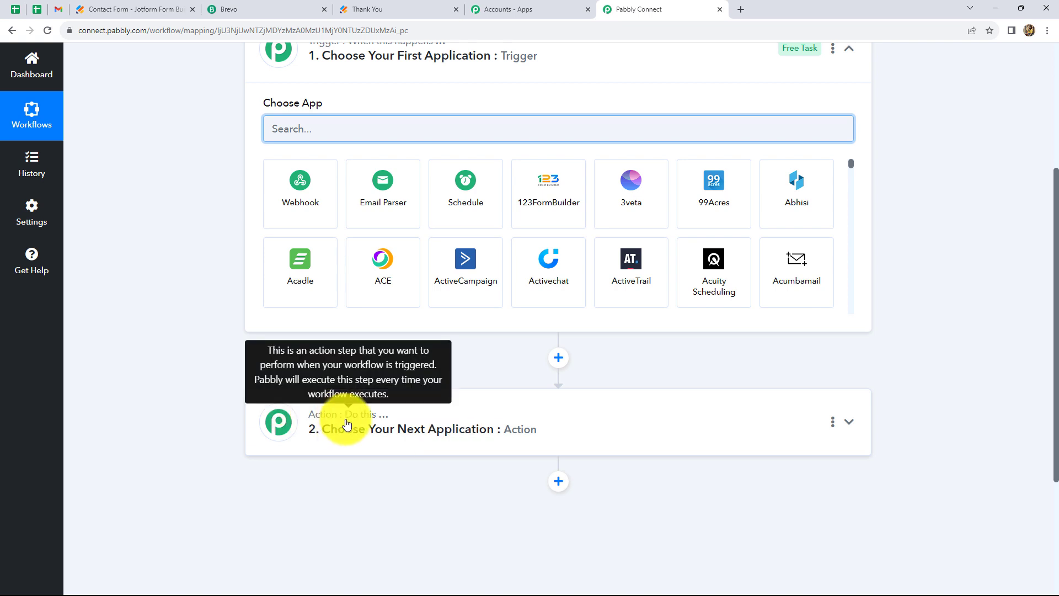
scroll(386, 414, "up", 2)
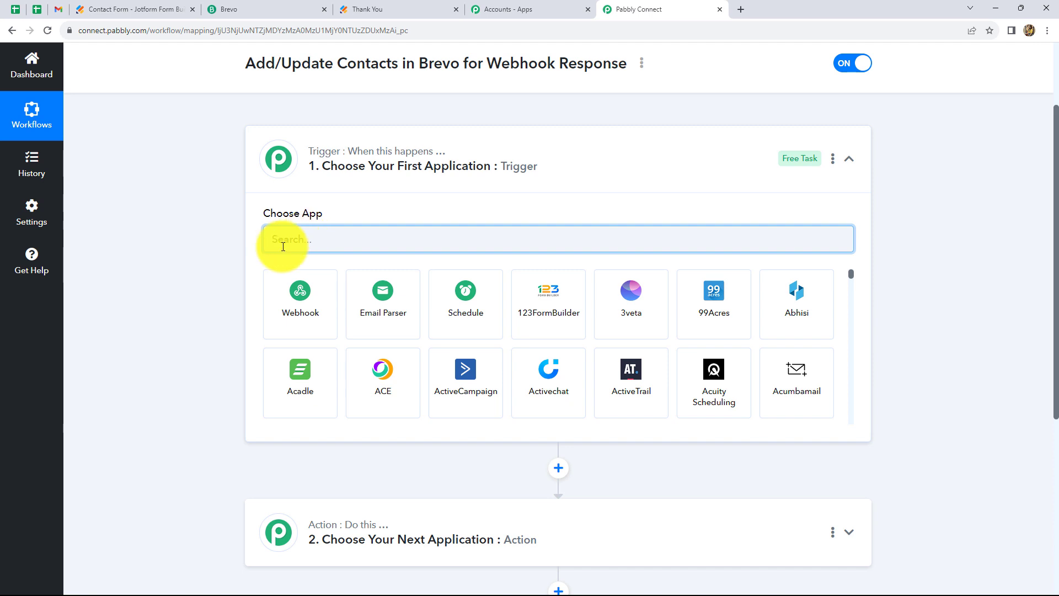
left_click(302, 313)
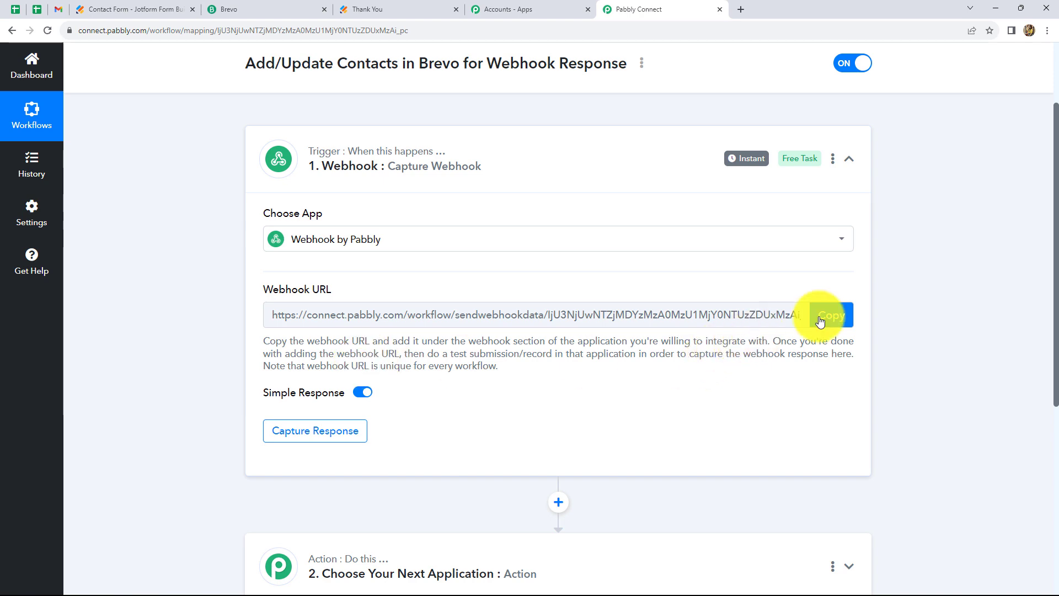
left_click(824, 315)
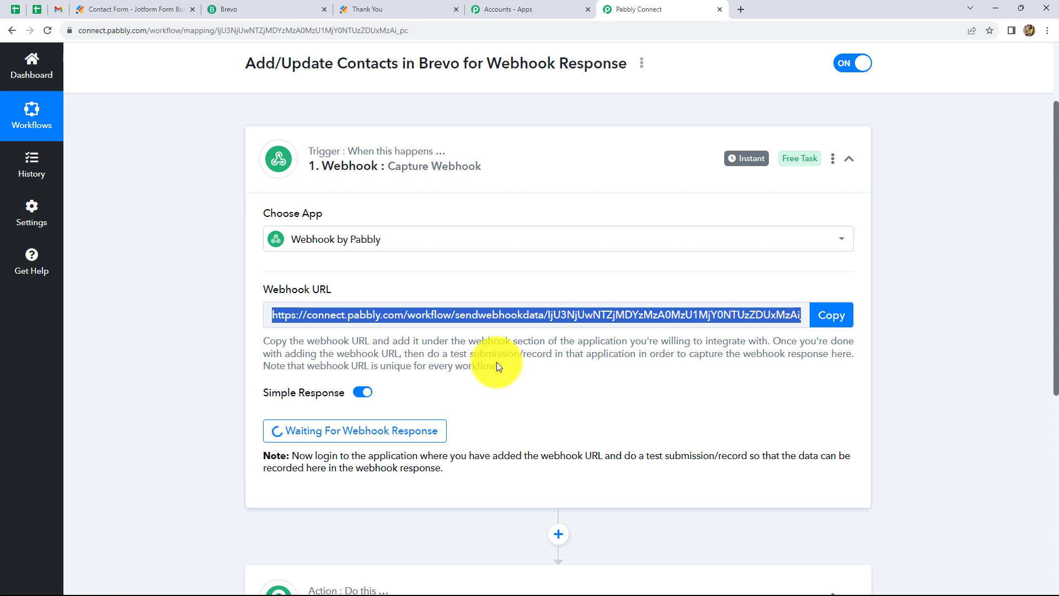
Switch to the Jotform Contact Form and complete a WebHooks integration using the copied Pabbly webhook URL.
left_click(133, 9)
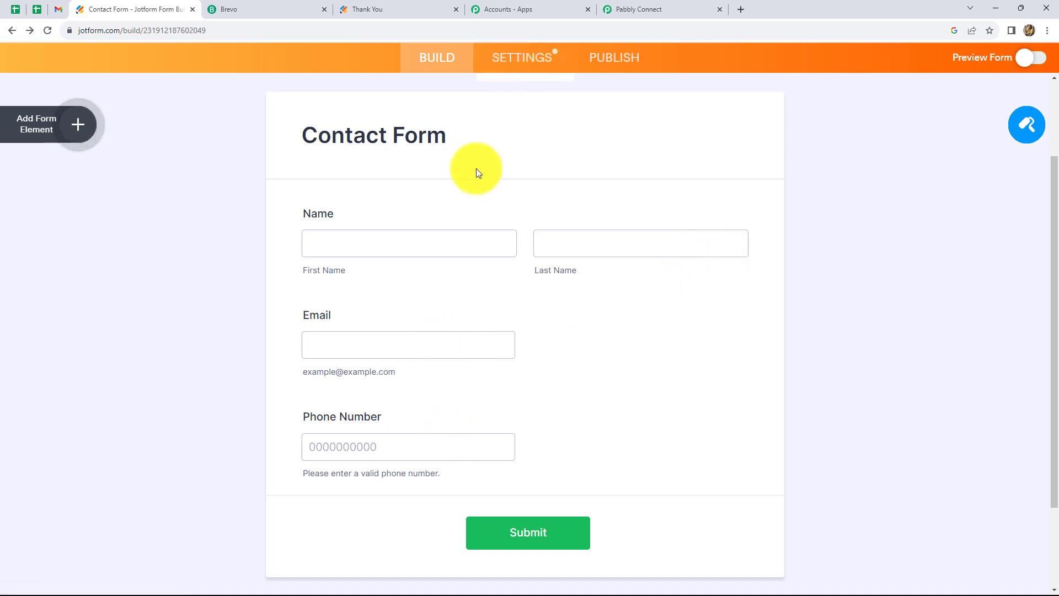
left_click(512, 65)
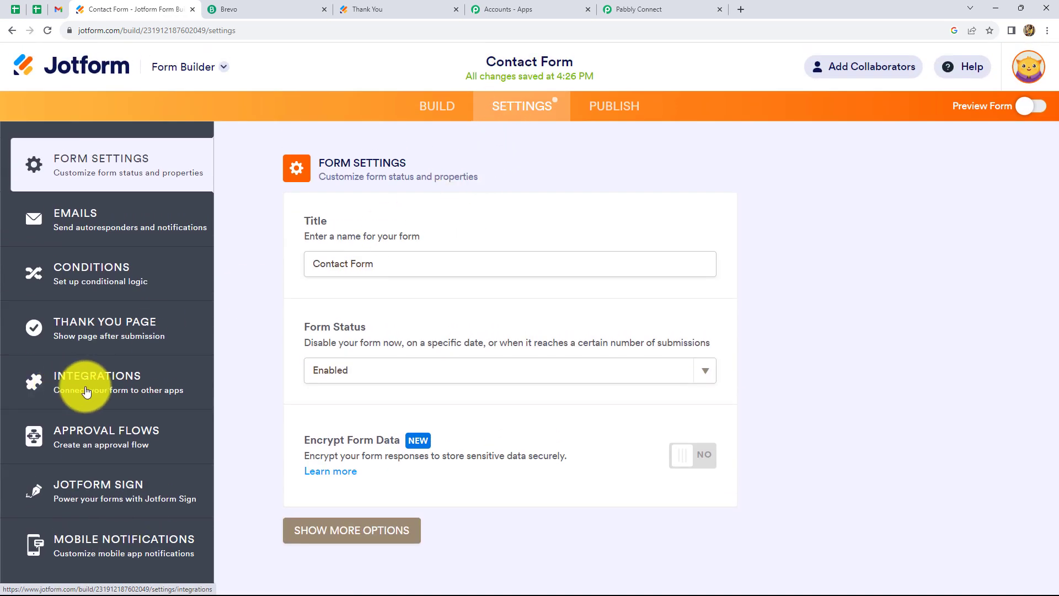
left_click(122, 381)
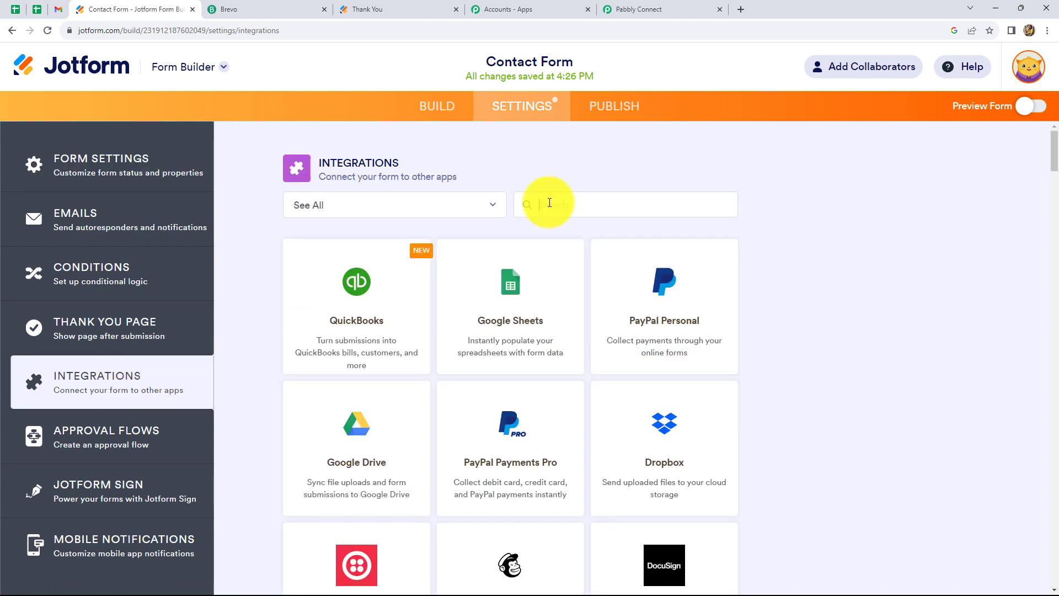
type("web")
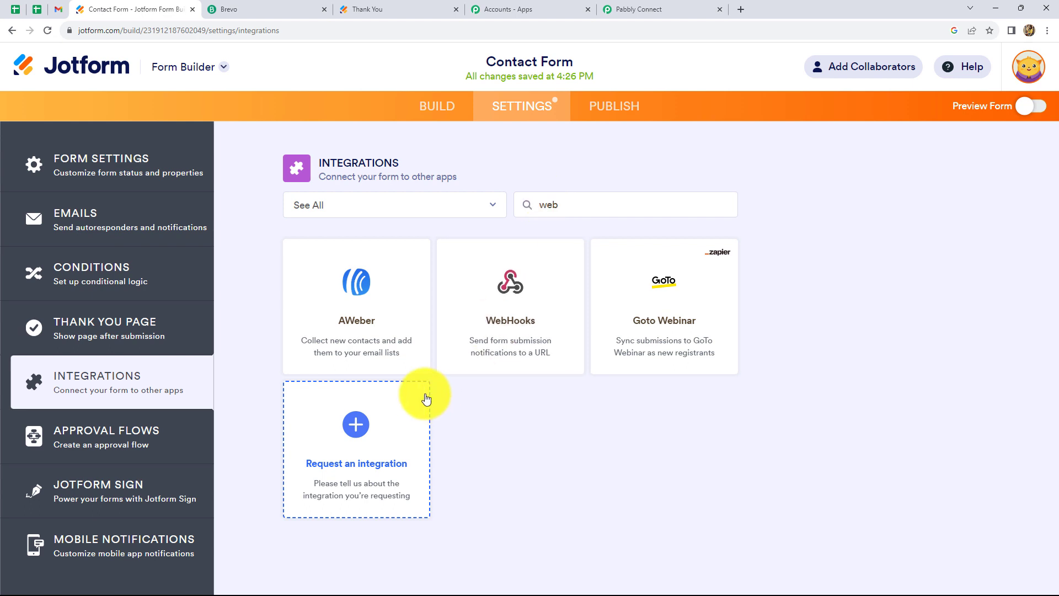
left_click(529, 324)
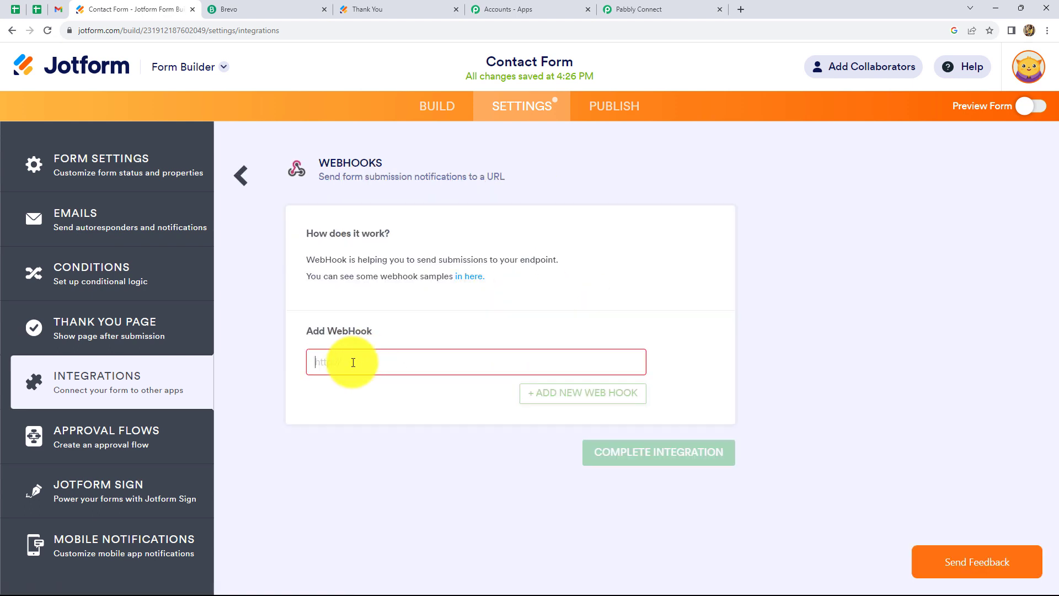
key("ctrl+v")
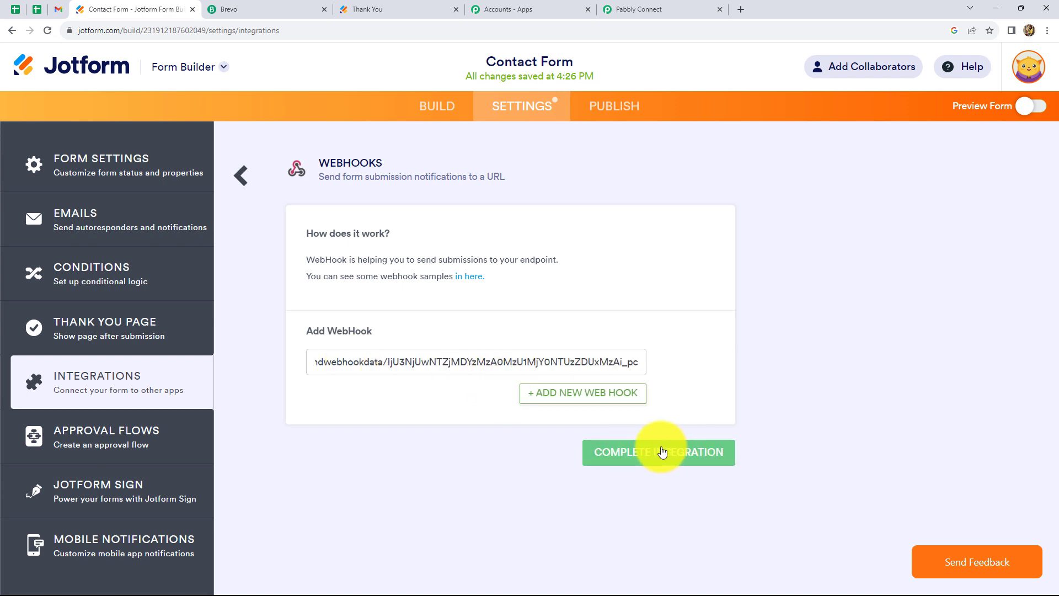
left_click(640, 451)
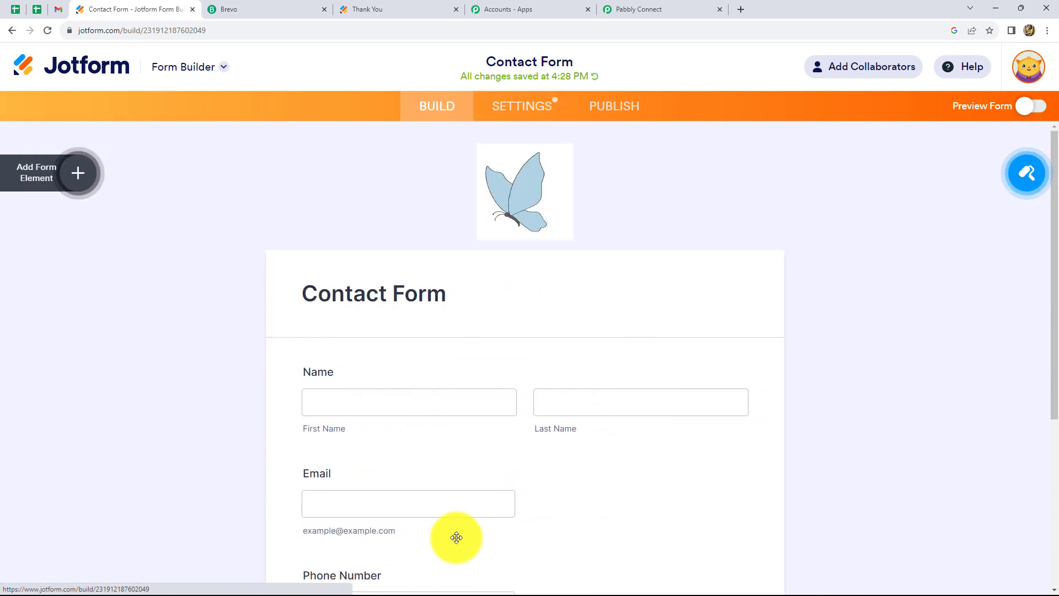
Copy the Contact Form's public share link and open the published form in a new browser tab.
scroll(516, 449, "down", 5)
scroll(535, 307, "up", 3)
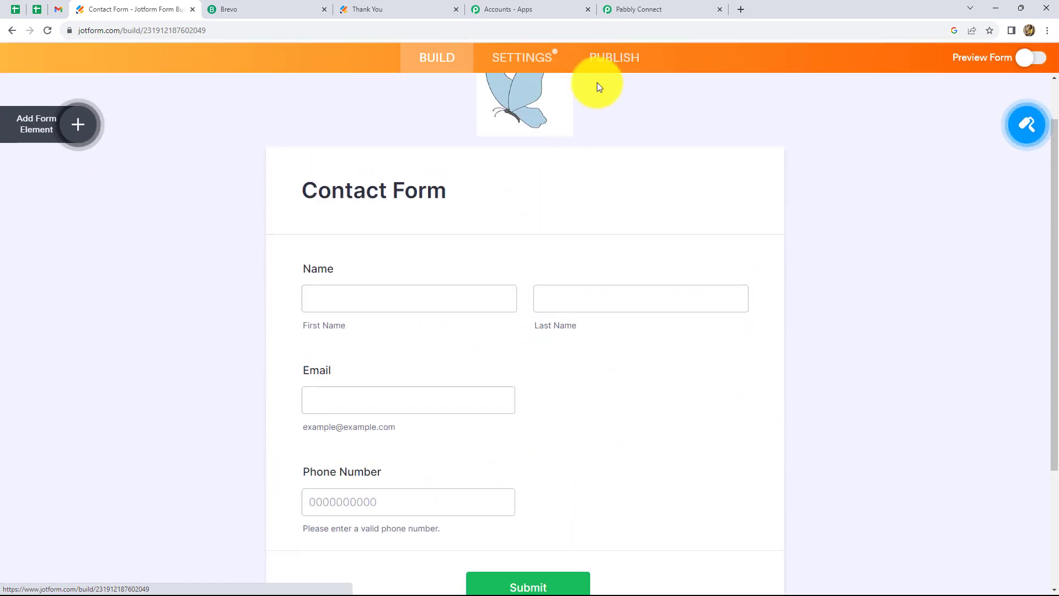
left_click(598, 62)
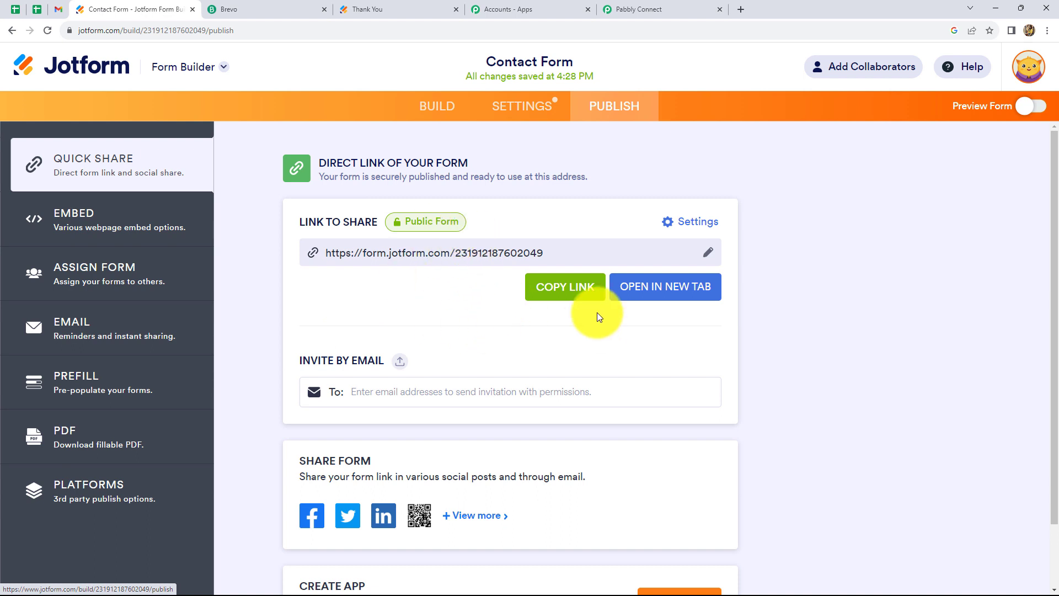
left_click(574, 295)
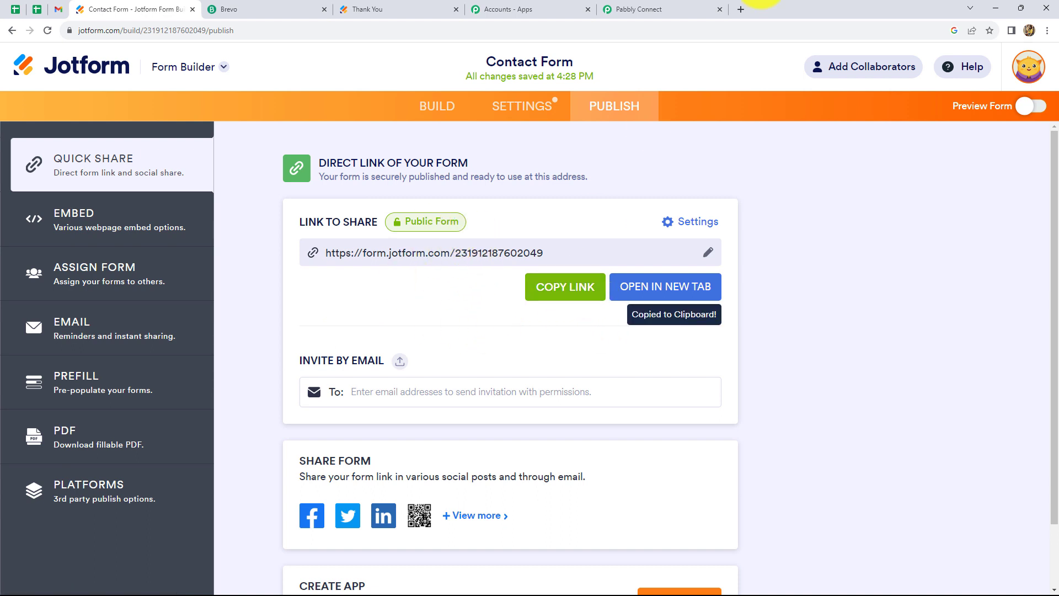
left_click(740, 13)
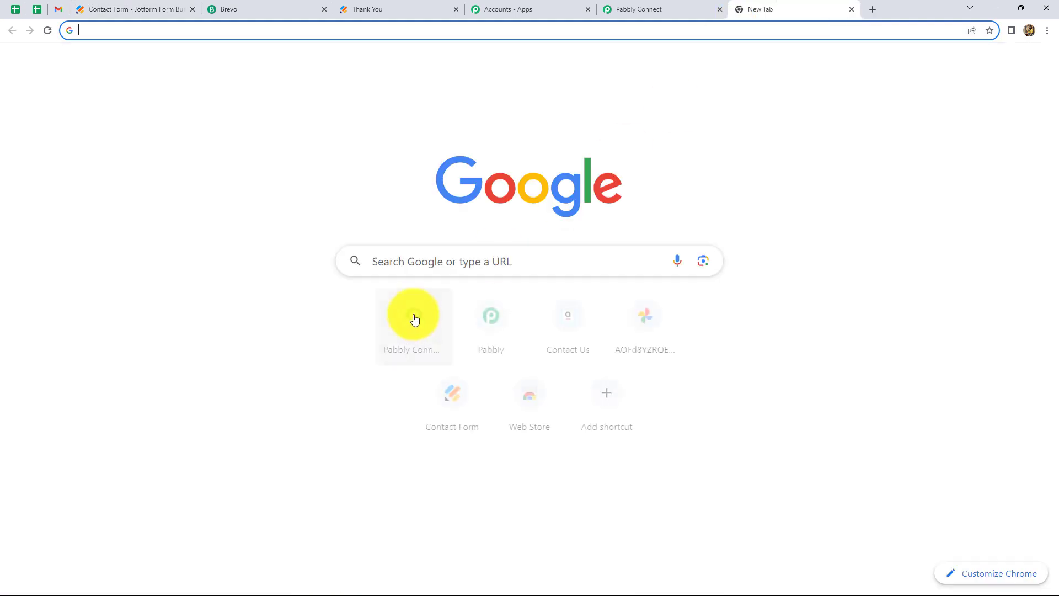
left_click(431, 261)
key("ctrl+v")
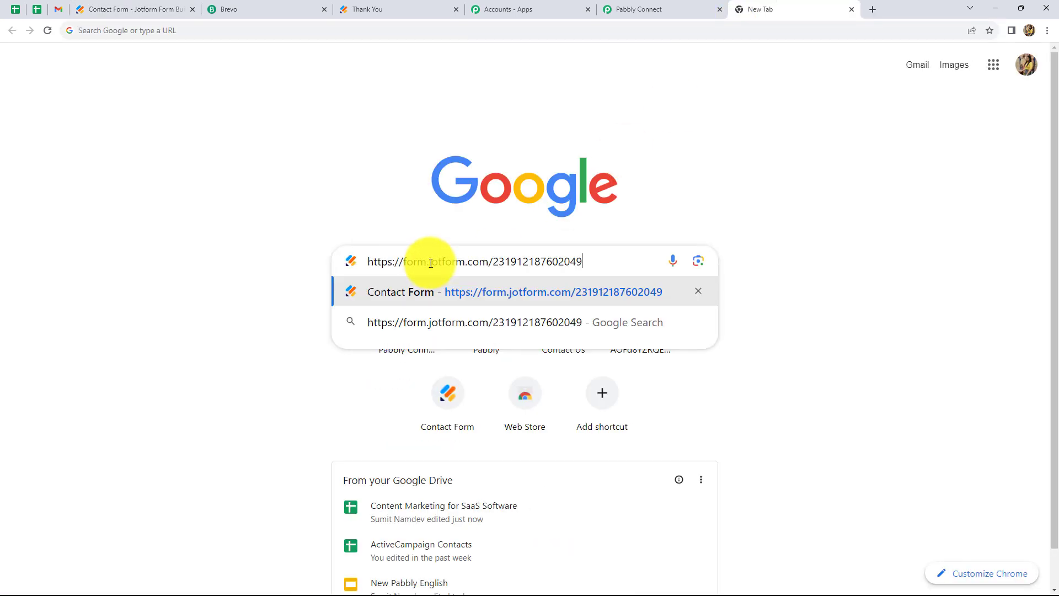
key("Return")
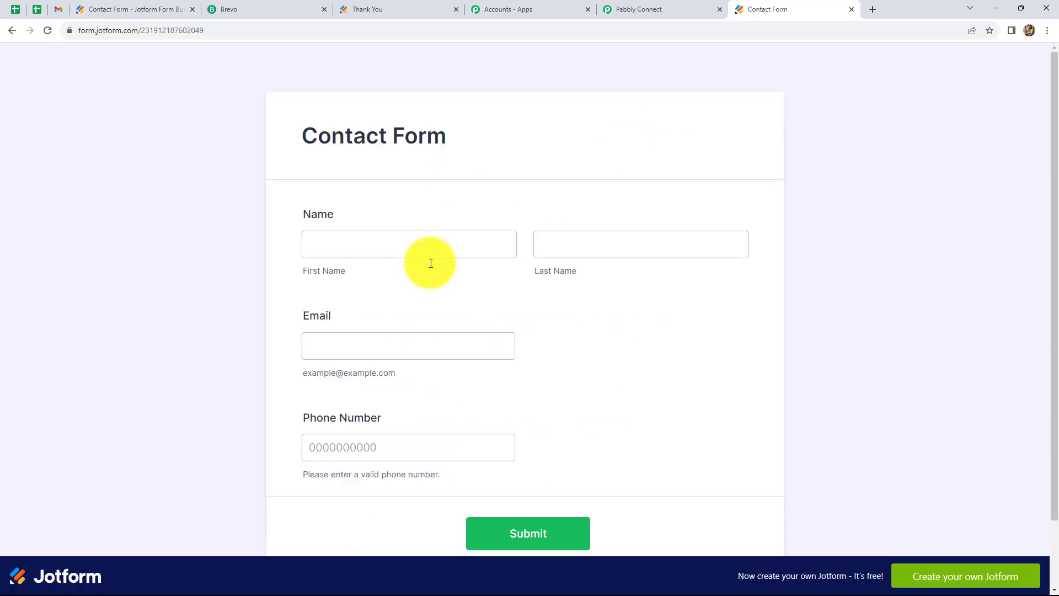
Fill in the Contact Form with a test lead's first name, last name, email and phone number, and submit it.
left_click(409, 251)
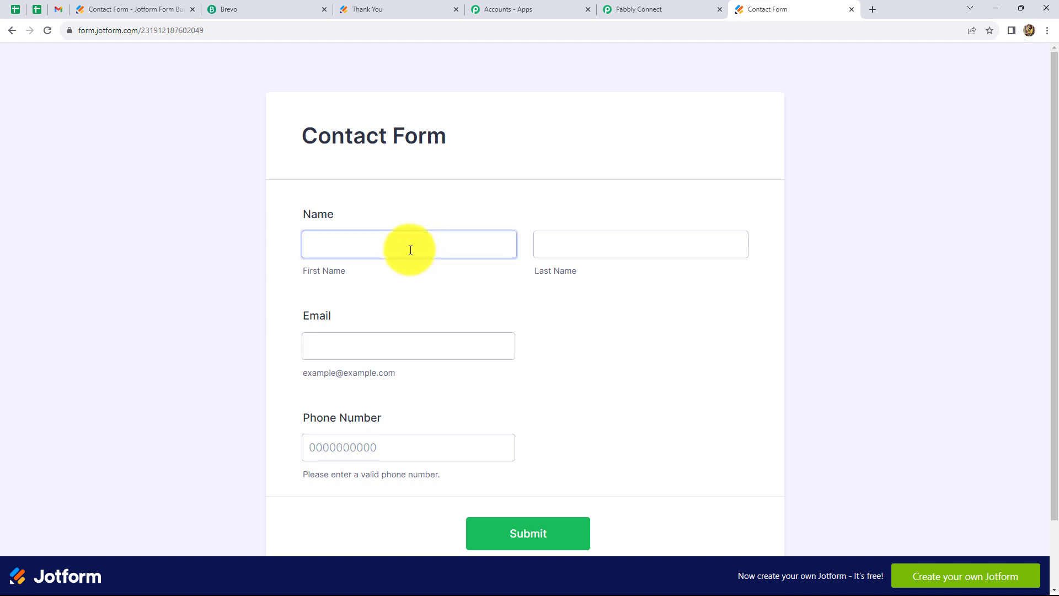
left_click(411, 250)
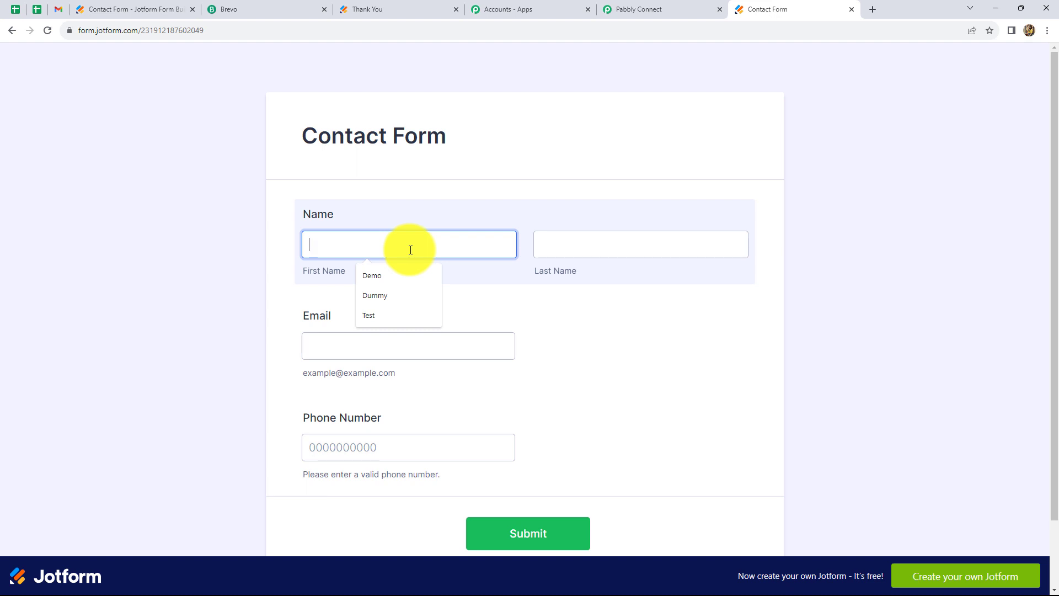
type("Dummyy")
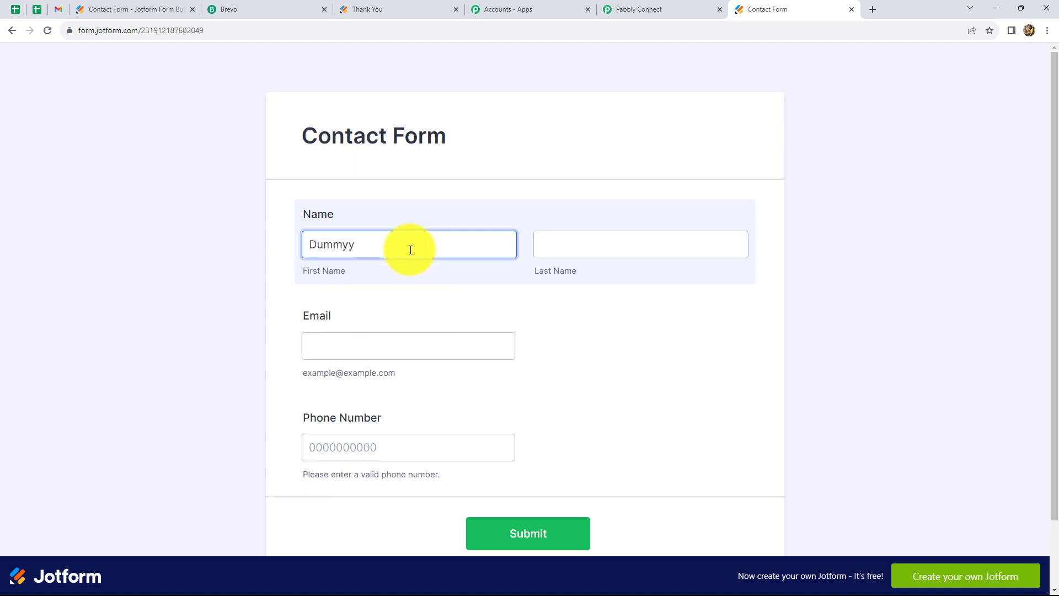
left_click(592, 243)
type("Lead")
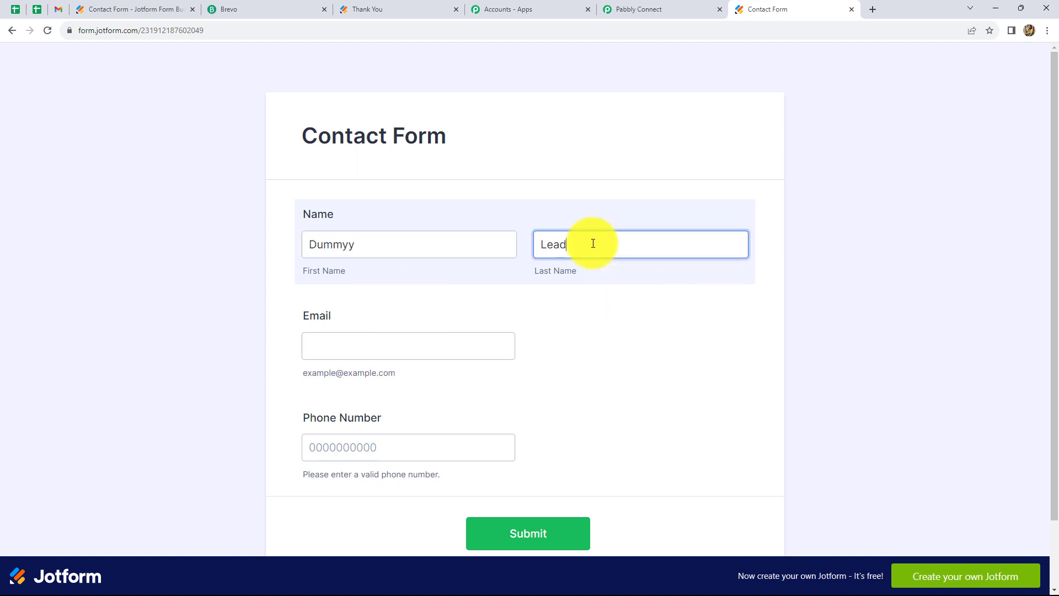
left_click(447, 347)
left_click(386, 395)
left_click(369, 449)
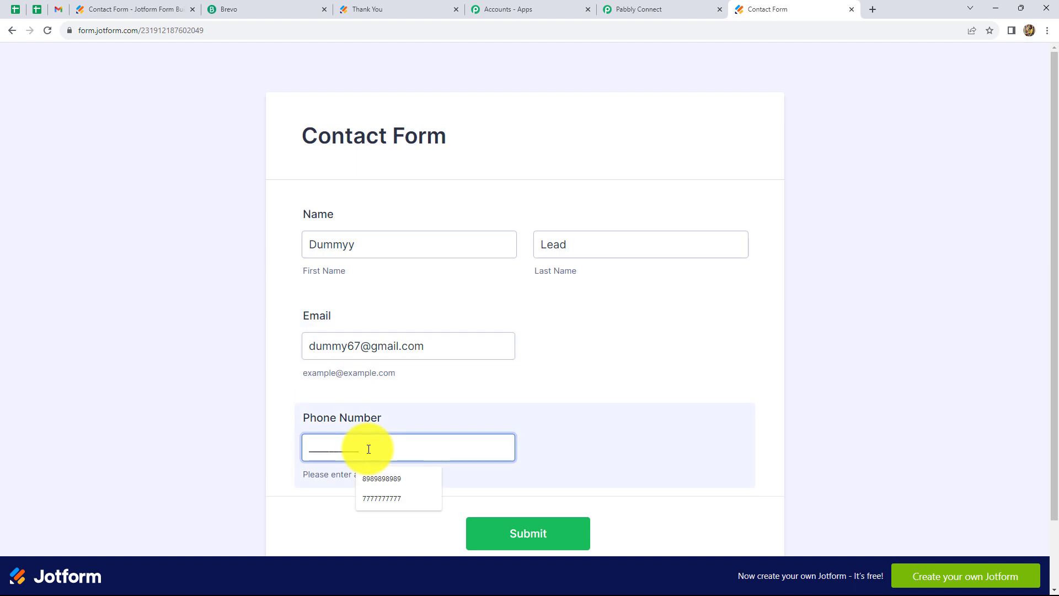
type("7878787878")
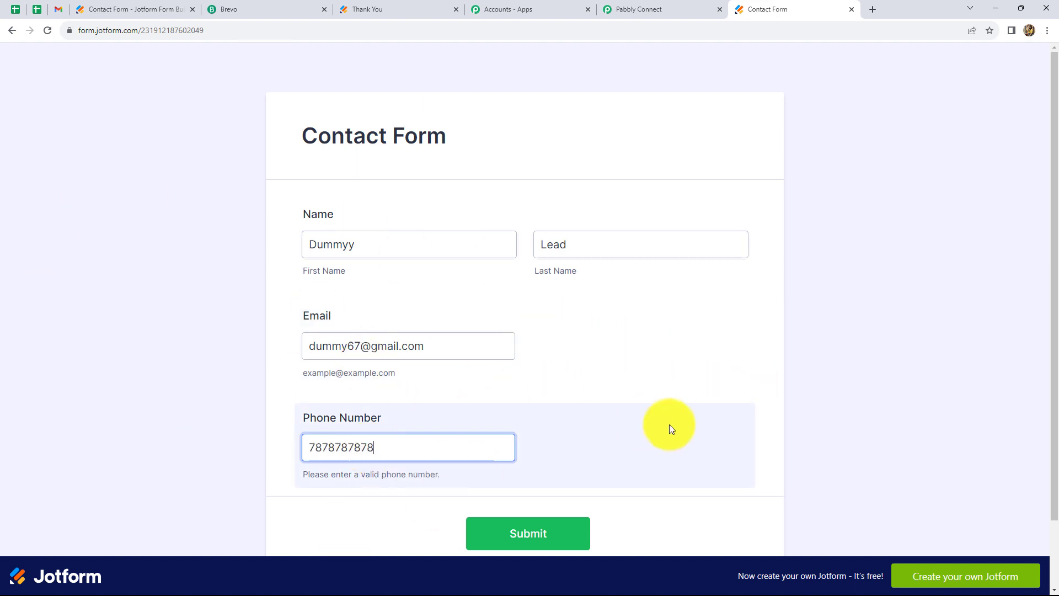
left_click(523, 534)
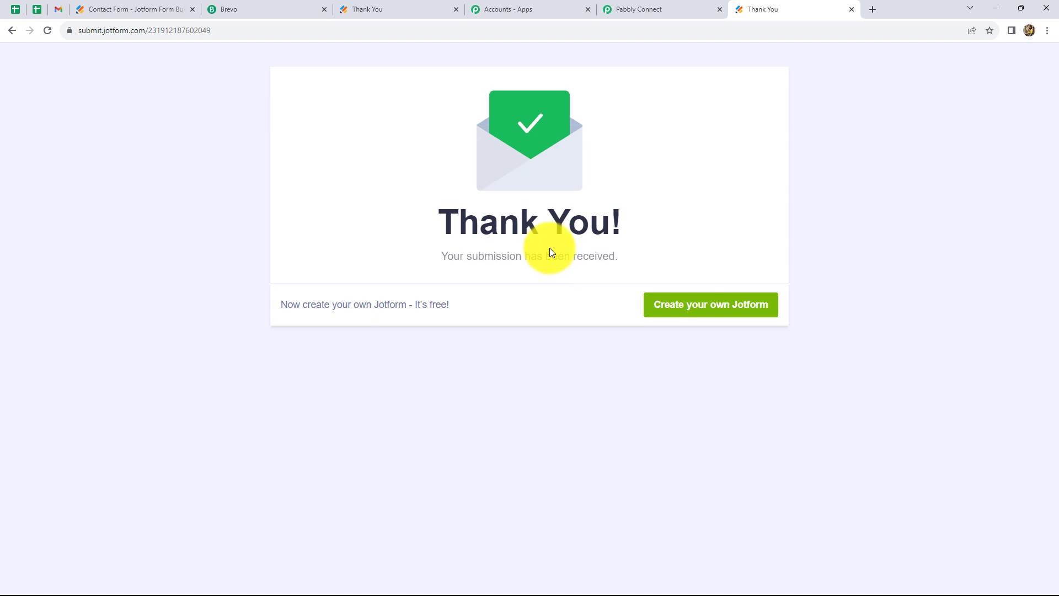
Switch to the Pabbly Connect workflow and review the captured webhook response for the submitted name, email and phone fields.
left_click(638, 9)
scroll(602, 412, "down", 1)
scroll(672, 434, "down", 6)
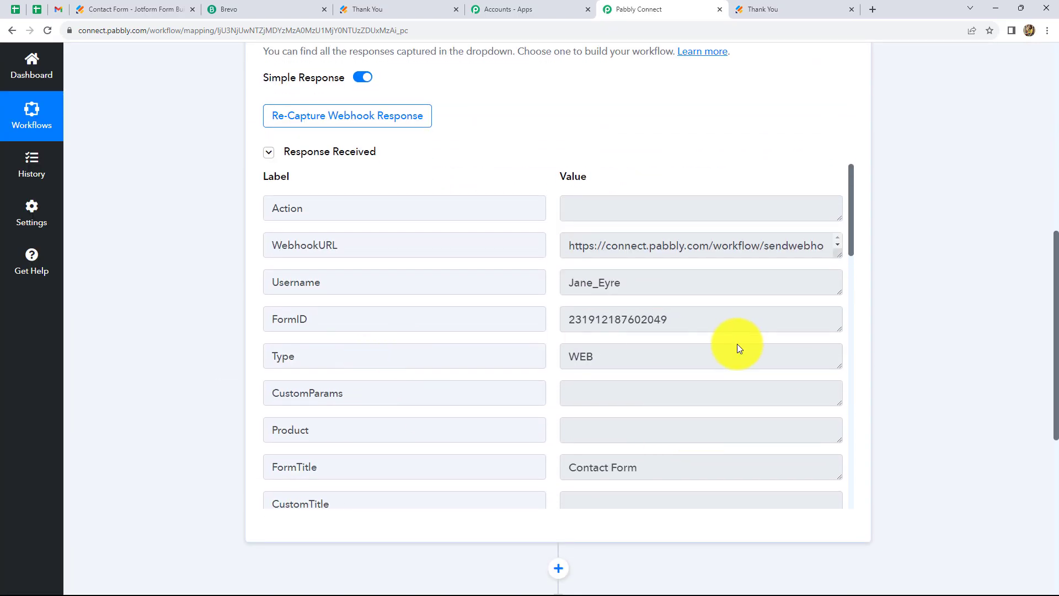
scroll(737, 339, "up", 2)
scroll(737, 364, "up", 4)
scroll(733, 374, "down", 8)
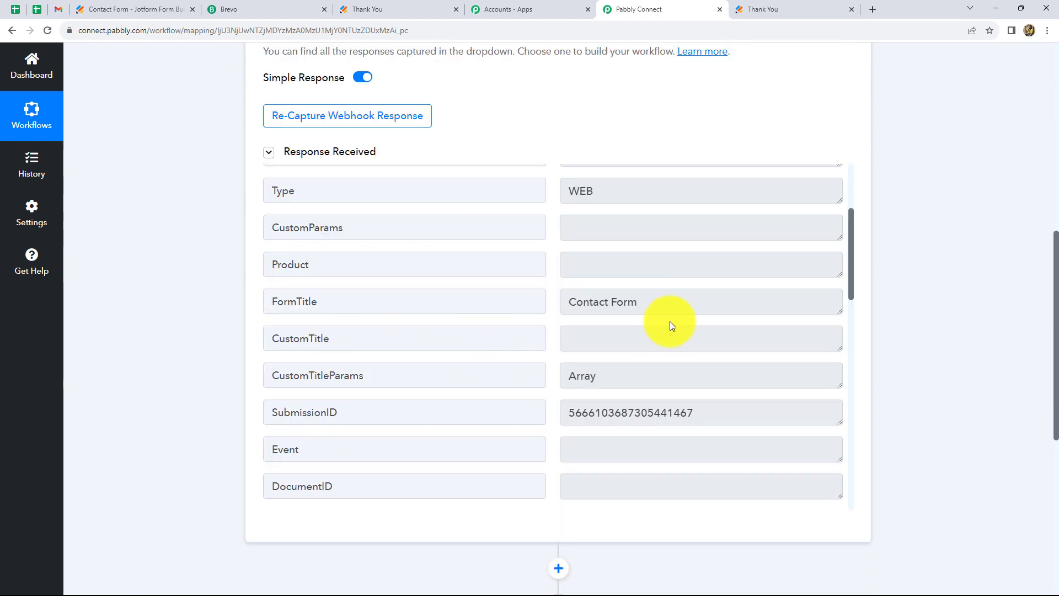
scroll(768, 346, "down", 12)
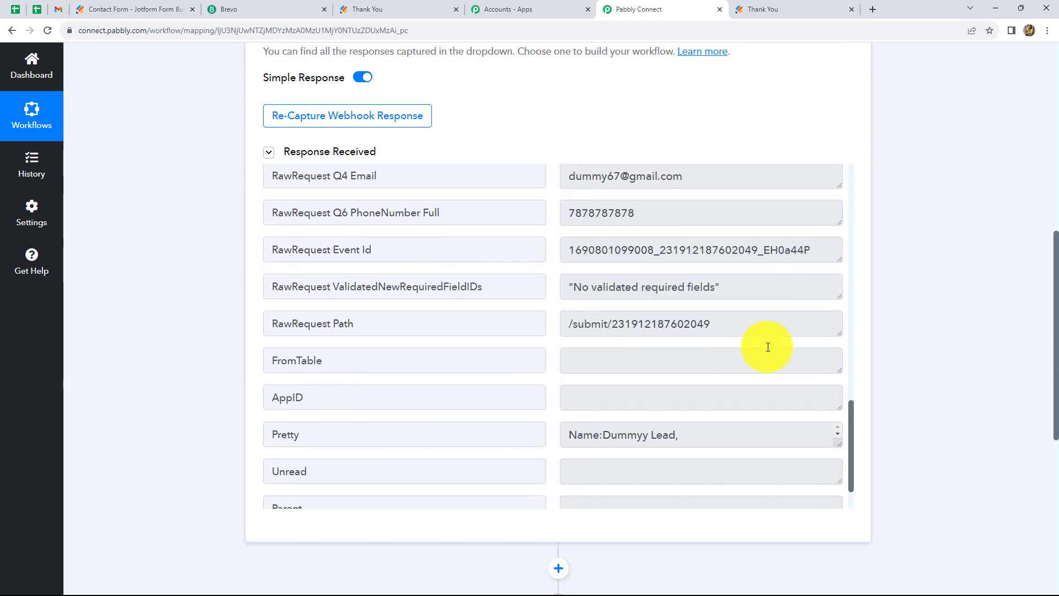
scroll(767, 346, "up", 2)
scroll(767, 348, "down", 3)
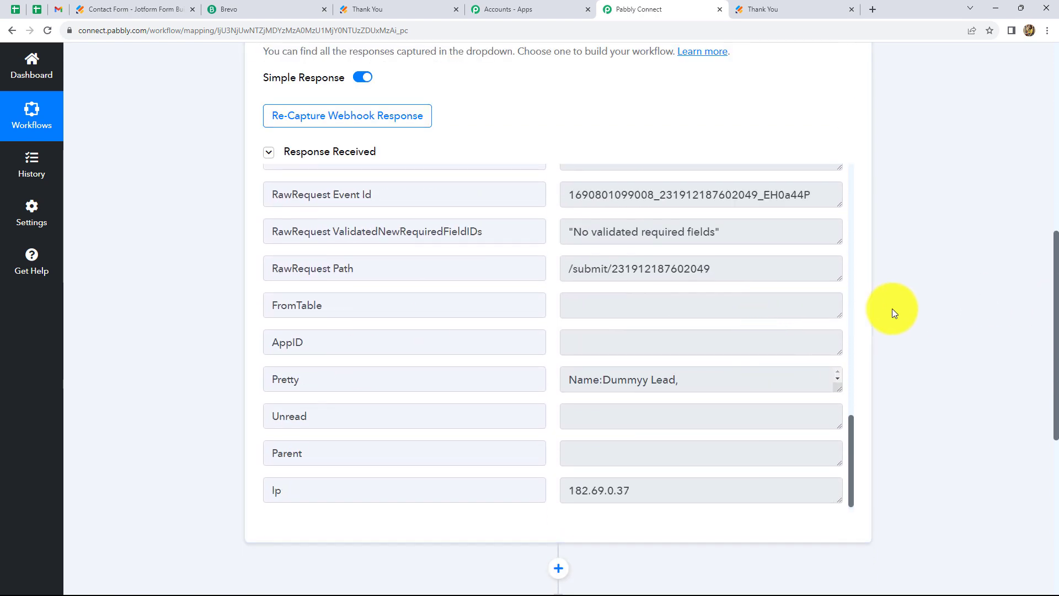
scroll(892, 309, "down", 2)
scroll(1031, 263, "up", 2)
scroll(1021, 271, "down", 3)
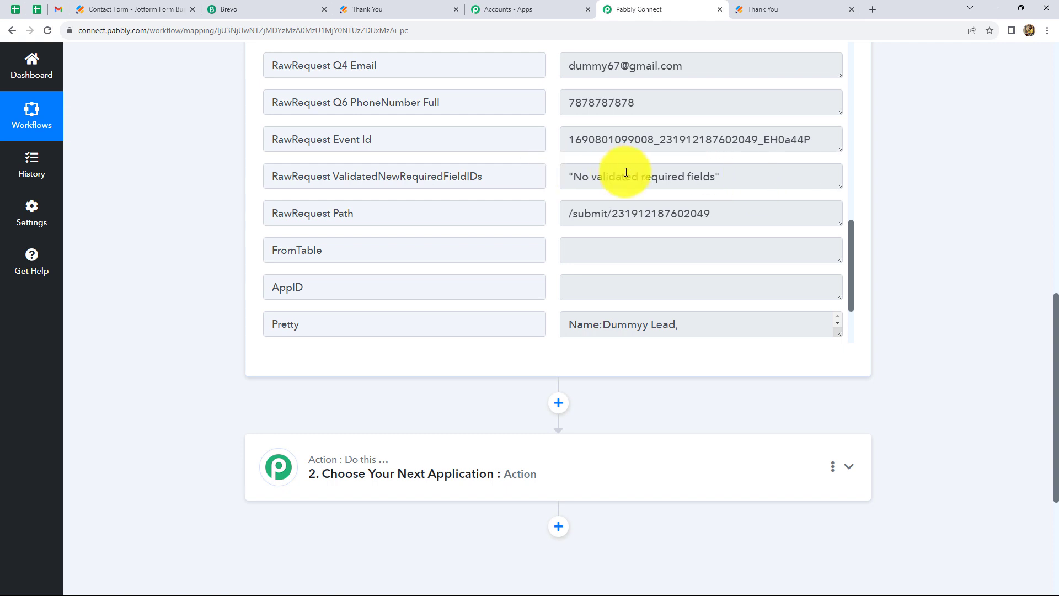
scroll(626, 173, "up", 5)
Choose Brevo as the workflow's action app with the Create or Update Contact action event.
left_click(353, 473)
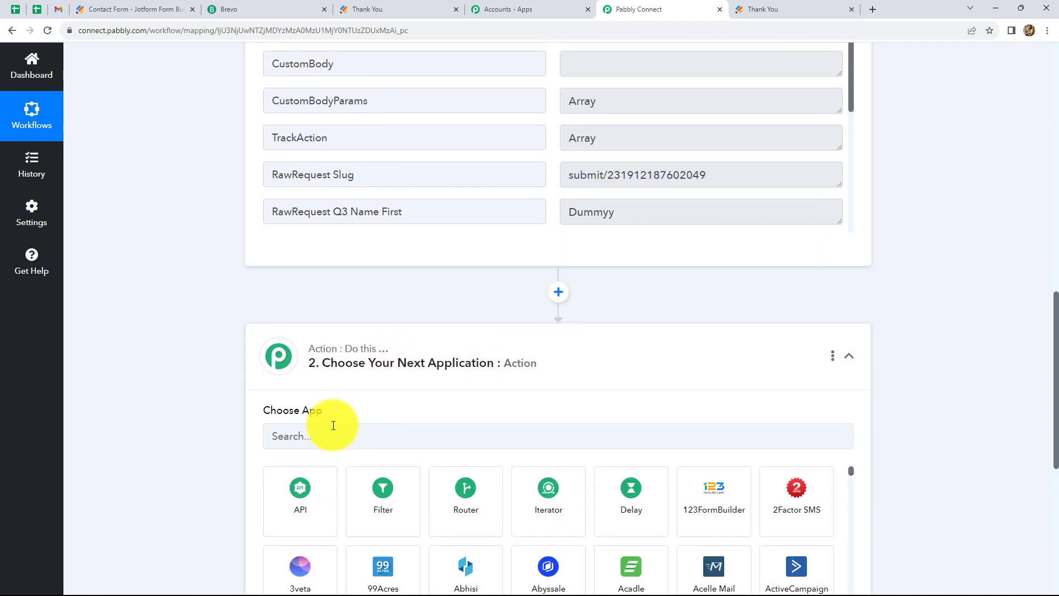
scroll(333, 425, "down", 3)
left_click(365, 271)
type("Bre")
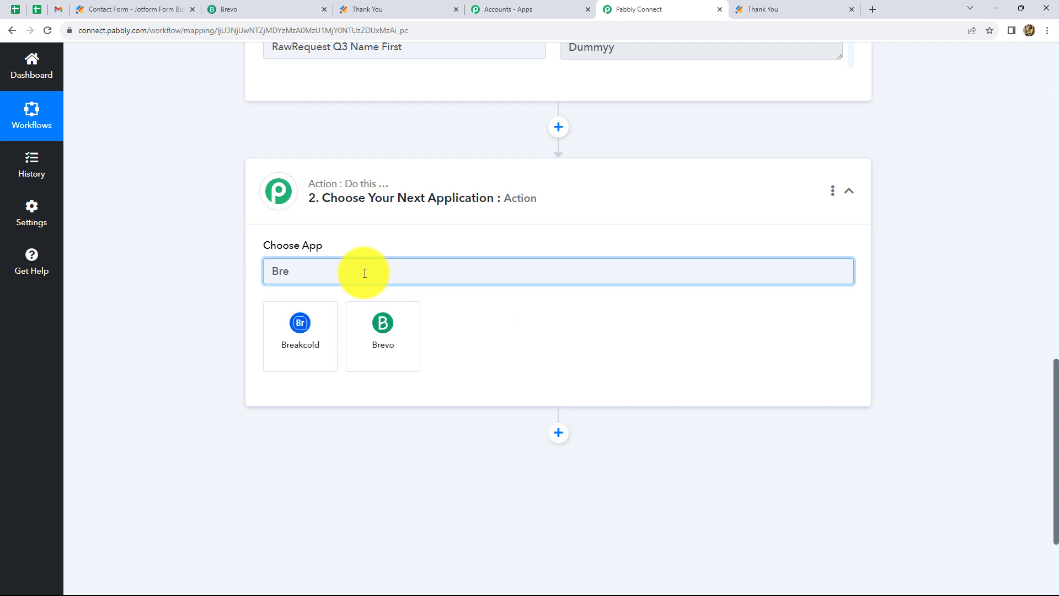
left_click(379, 331)
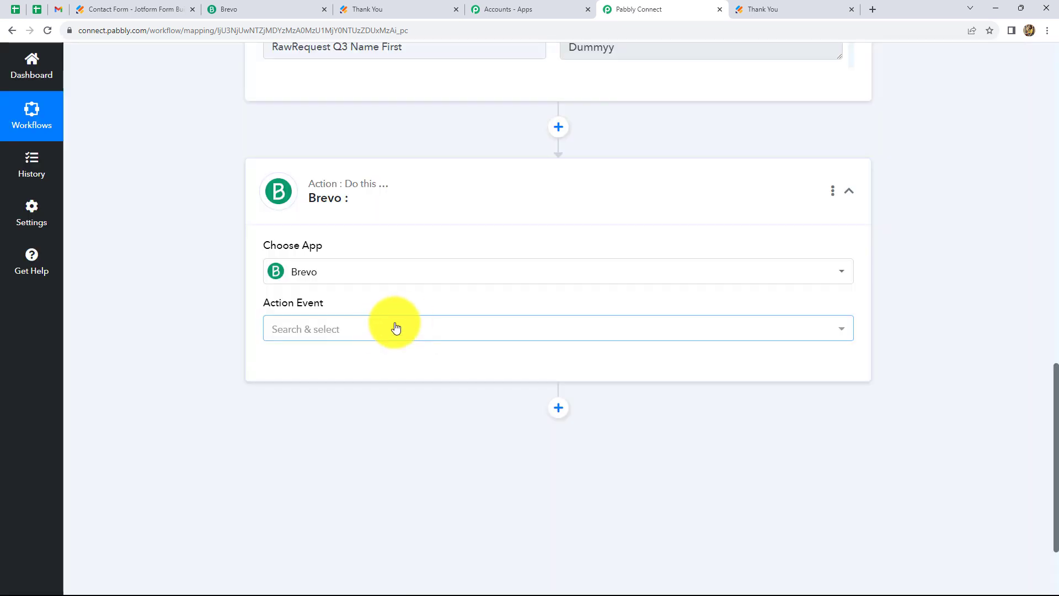
left_click(416, 327)
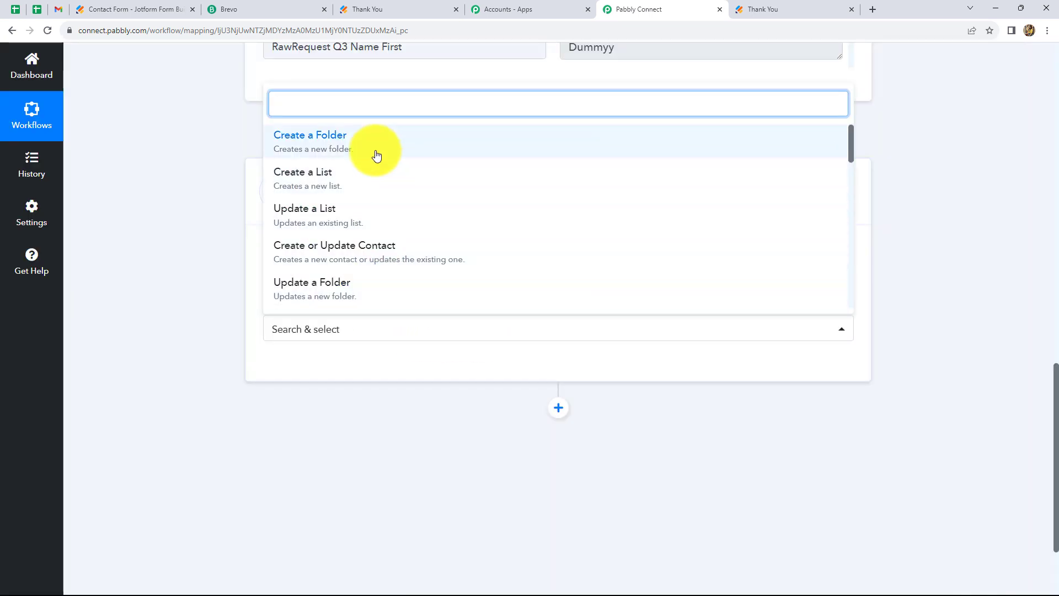
left_click(355, 255)
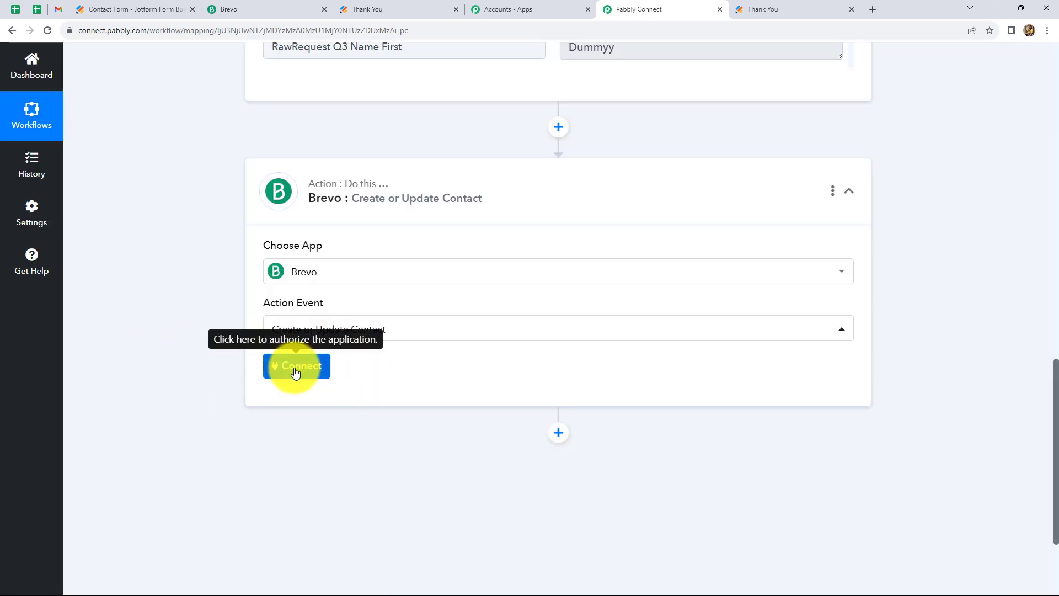
Start adding a new Brevo connection for the action and check its domain against the Brevo account's web address.
left_click(296, 373)
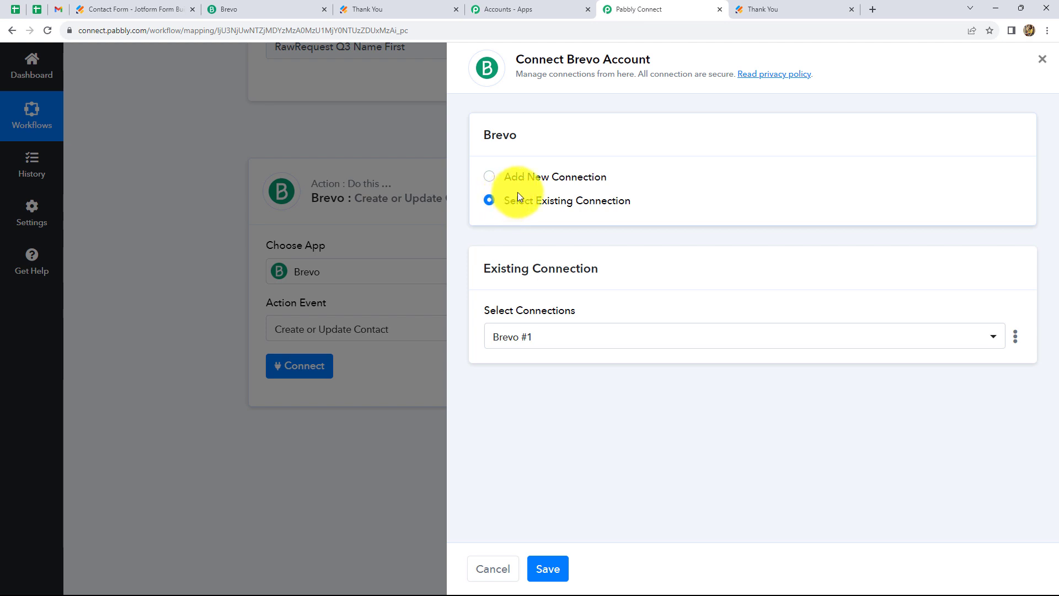
left_click(491, 178)
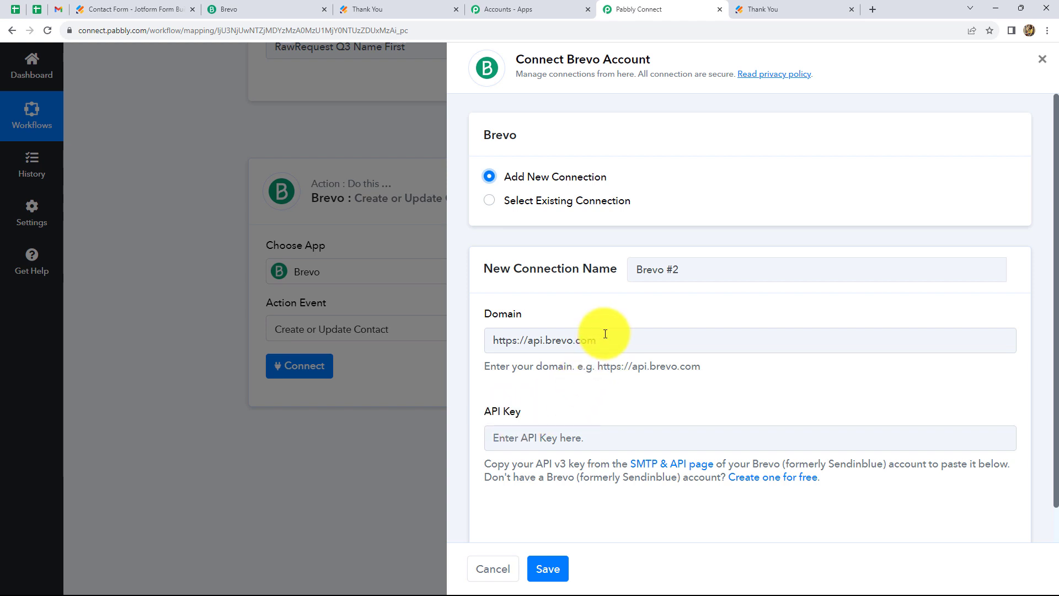
left_click(237, 9)
left_click(171, 31)
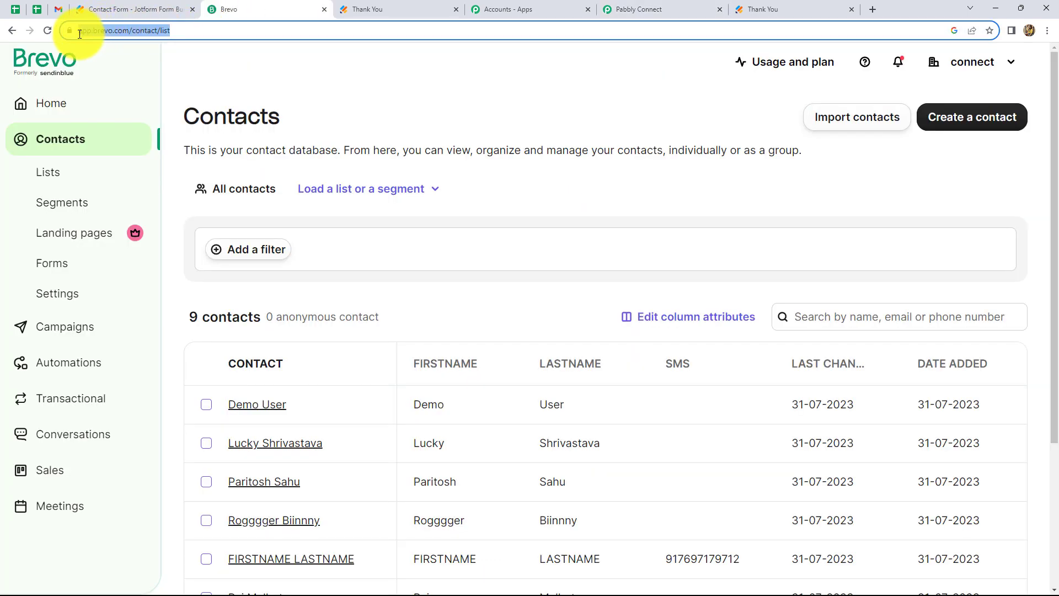
left_click(614, 7)
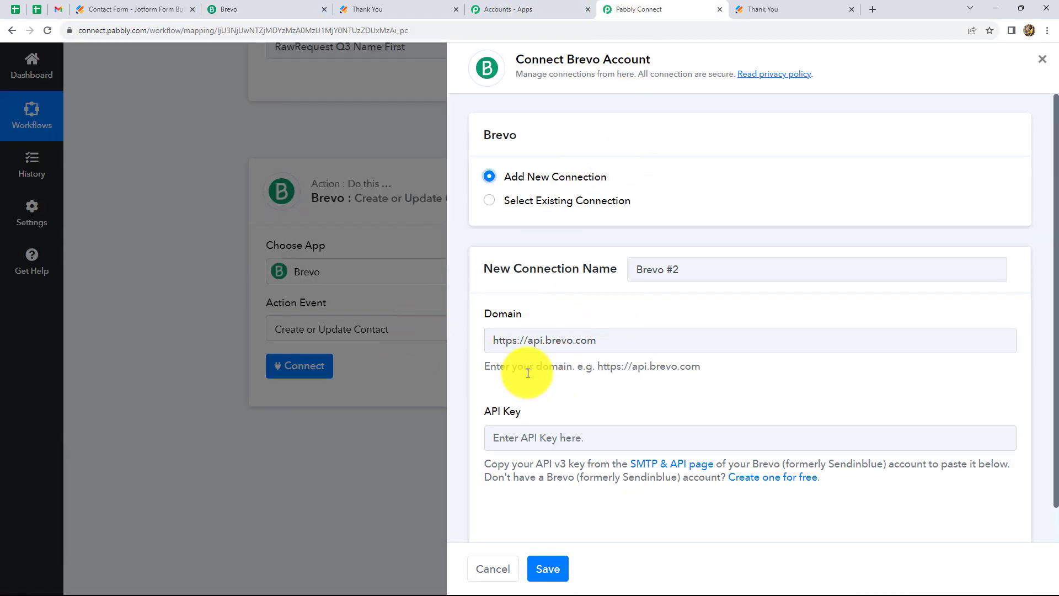
left_click(530, 445)
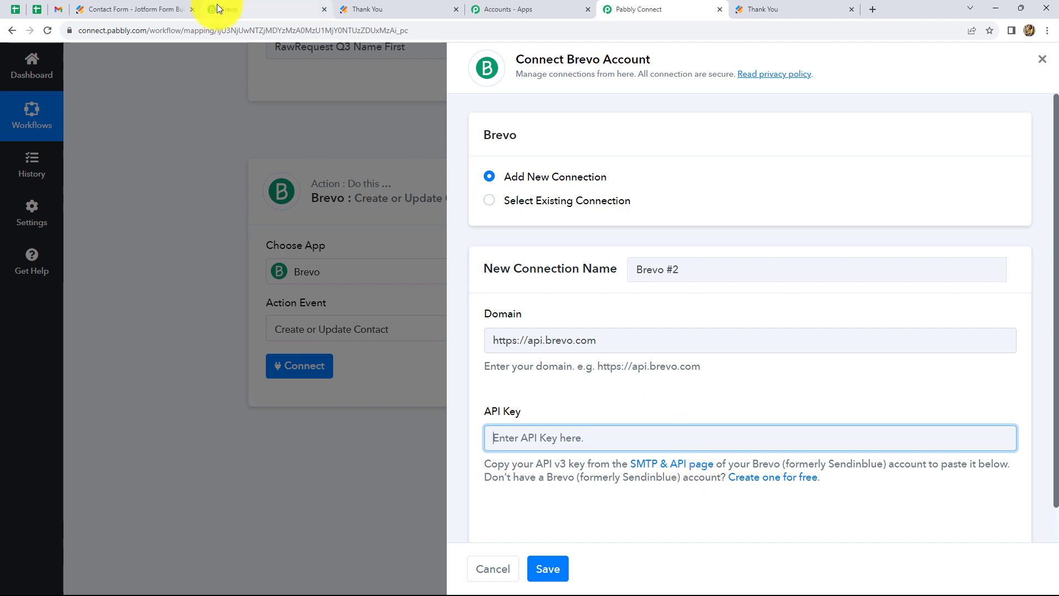
Switch to Brevo, generate a new API key named "Contact" in the SMTP & API settings, and copy it.
left_click(243, 8)
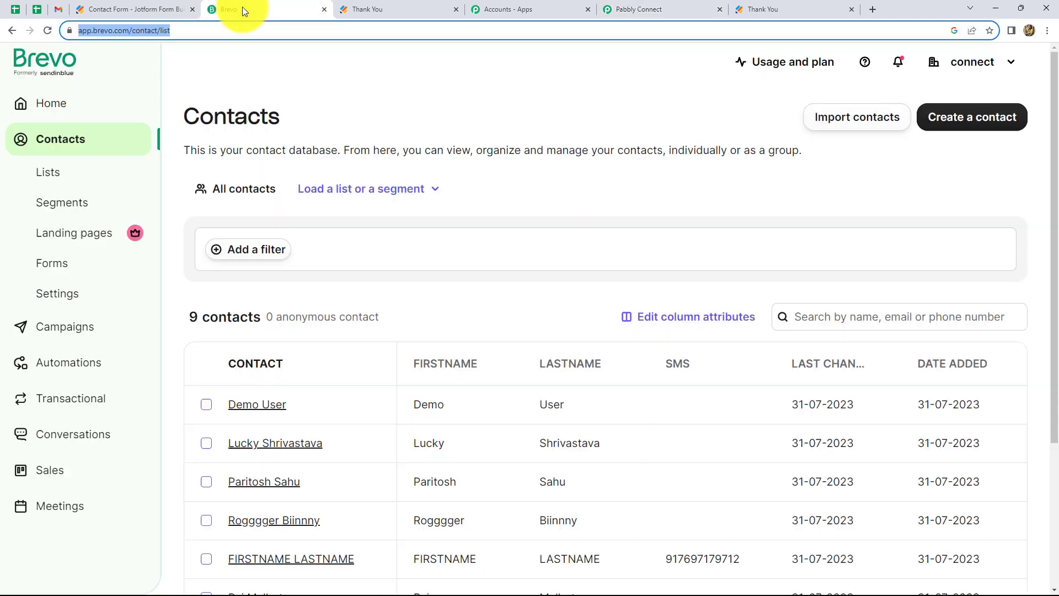
left_click(998, 64)
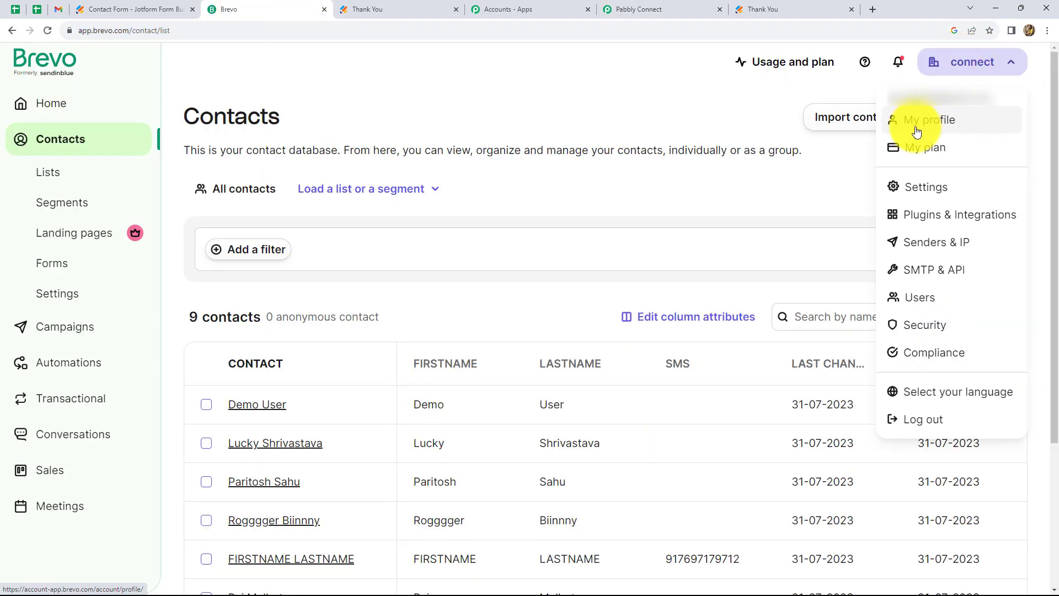
left_click(927, 276)
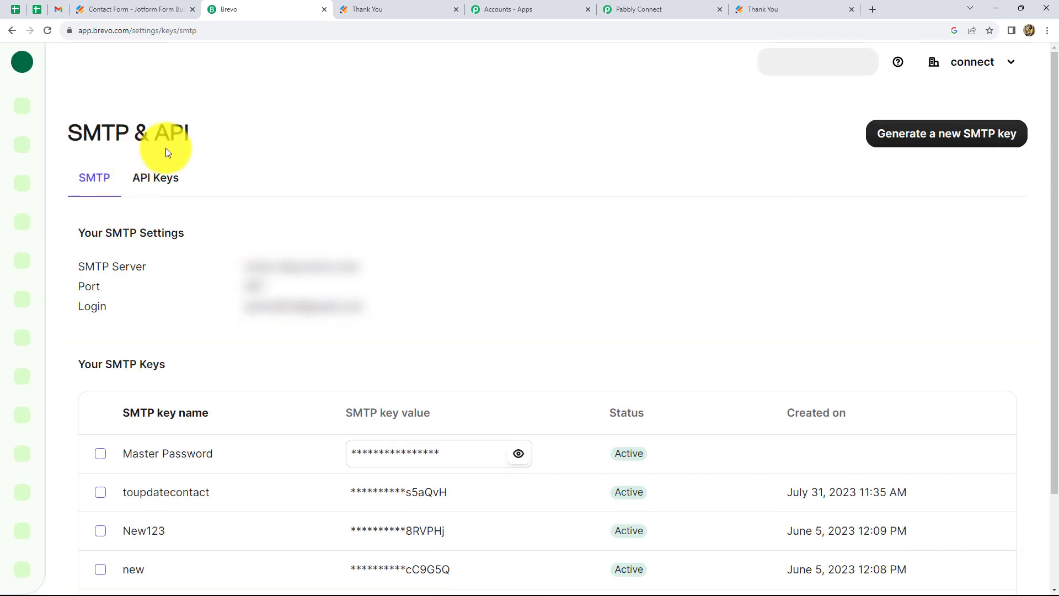
left_click(153, 184)
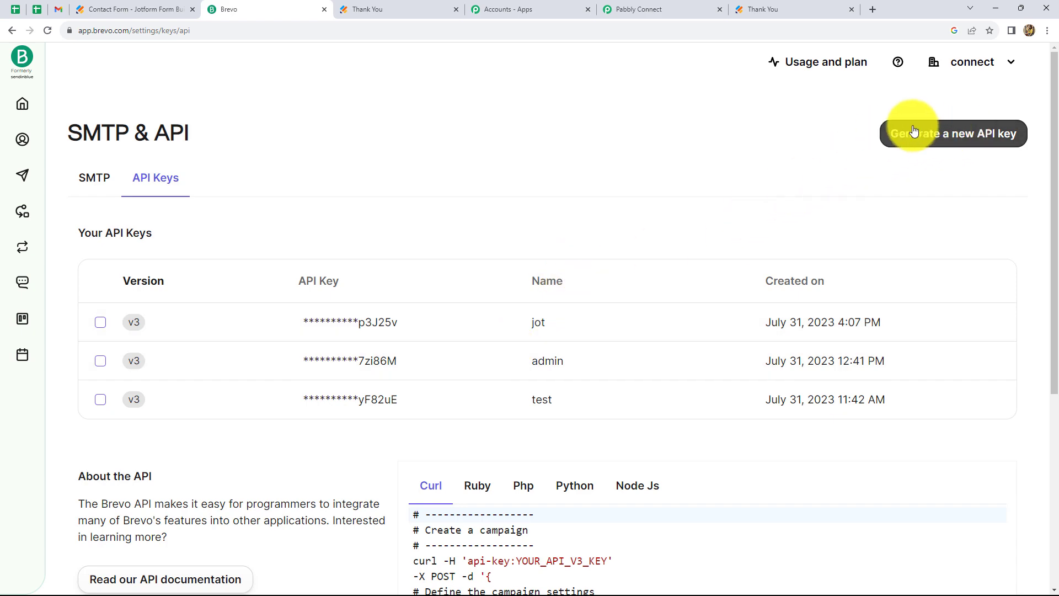
left_click(937, 135)
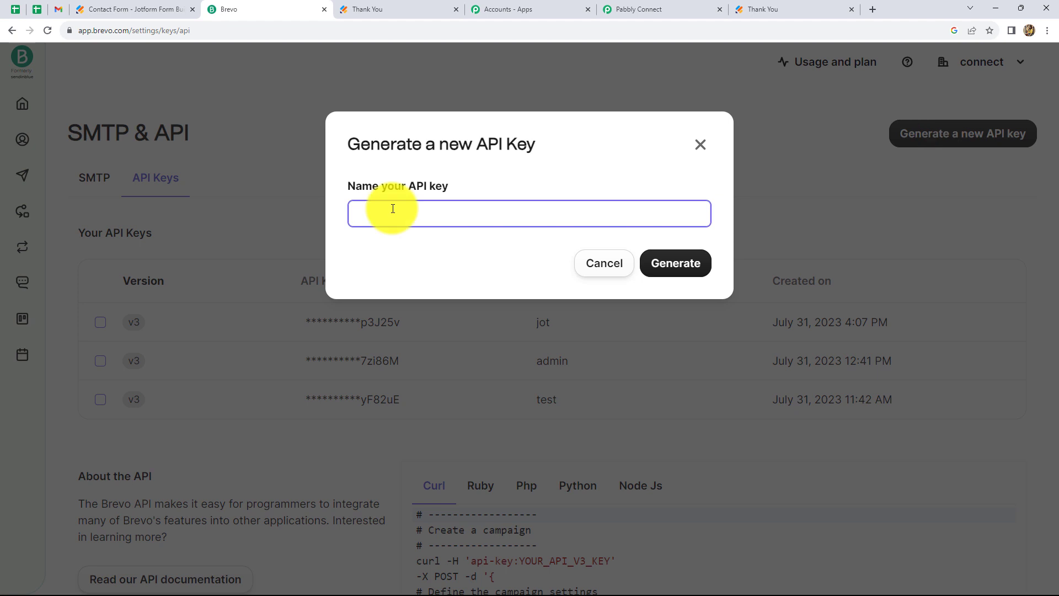
type("Contact")
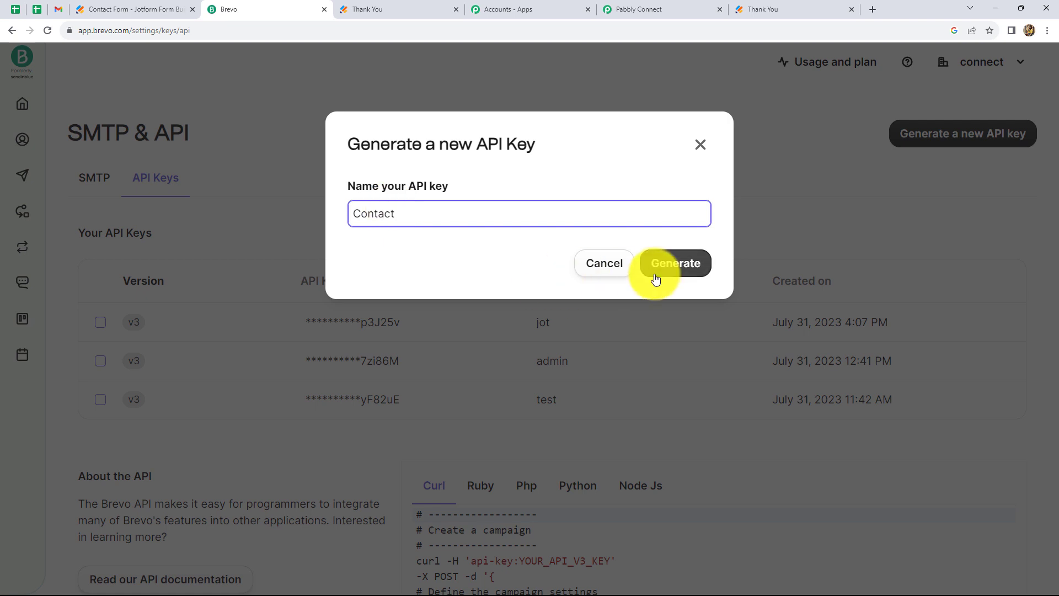
left_click(668, 263)
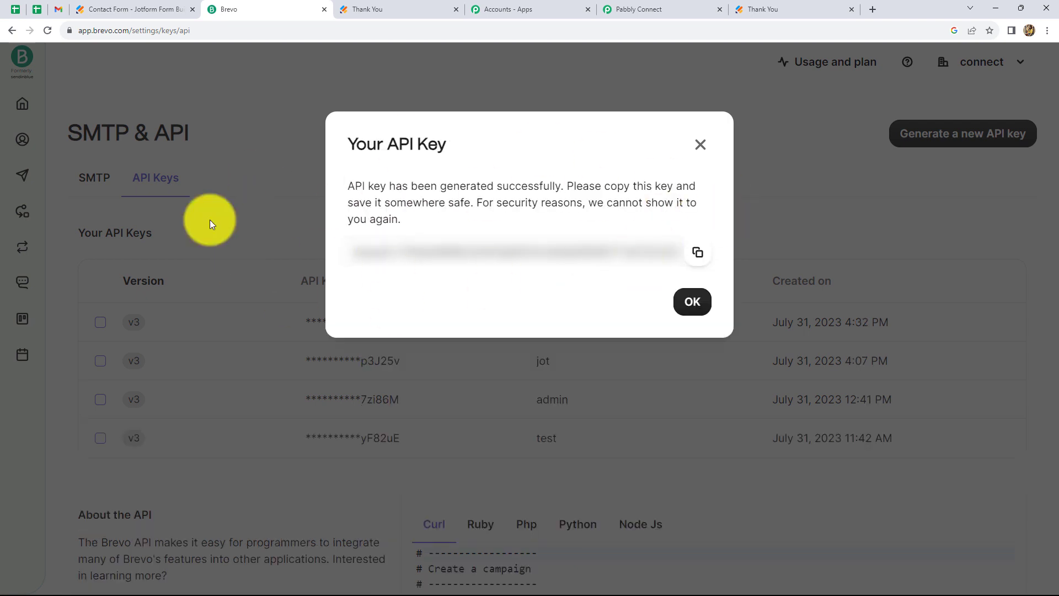
left_click(698, 258)
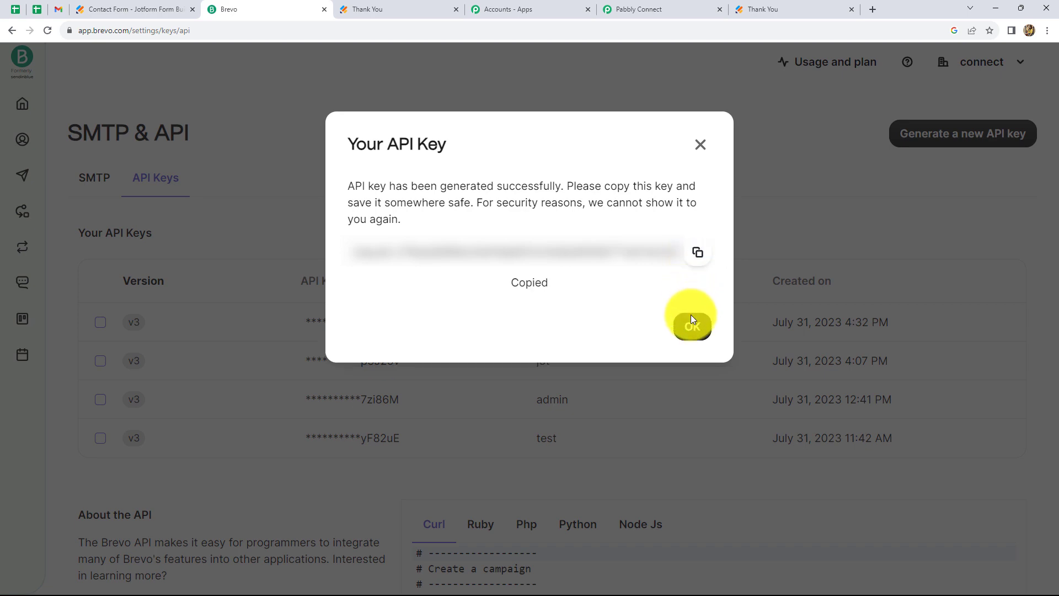
left_click(693, 328)
Switch back to Pabbly Connect, paste the API key into the new Brevo connection and save it.
left_click(640, 9)
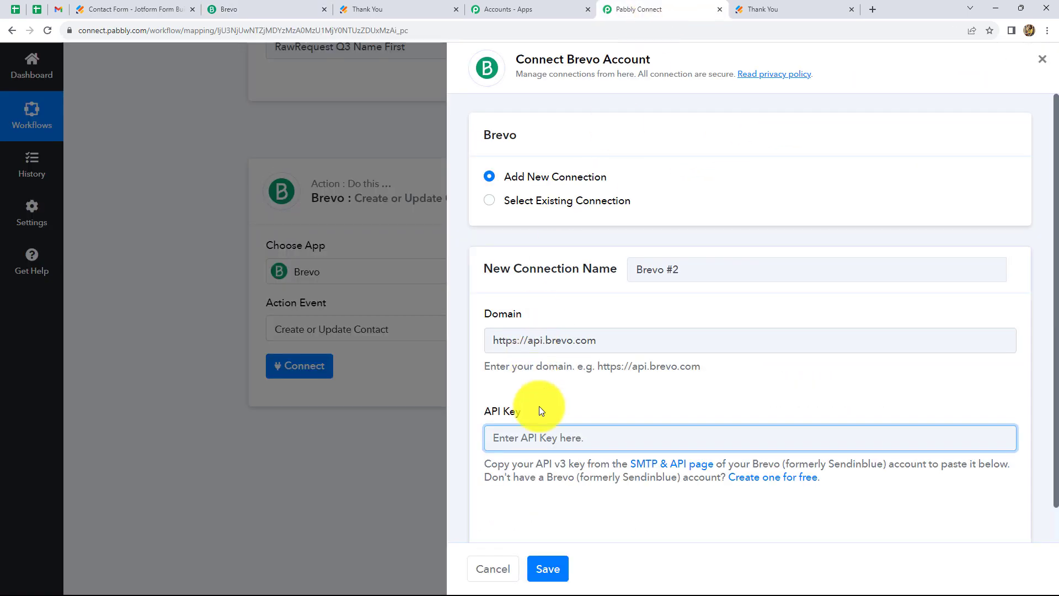
key("ctrl+v")
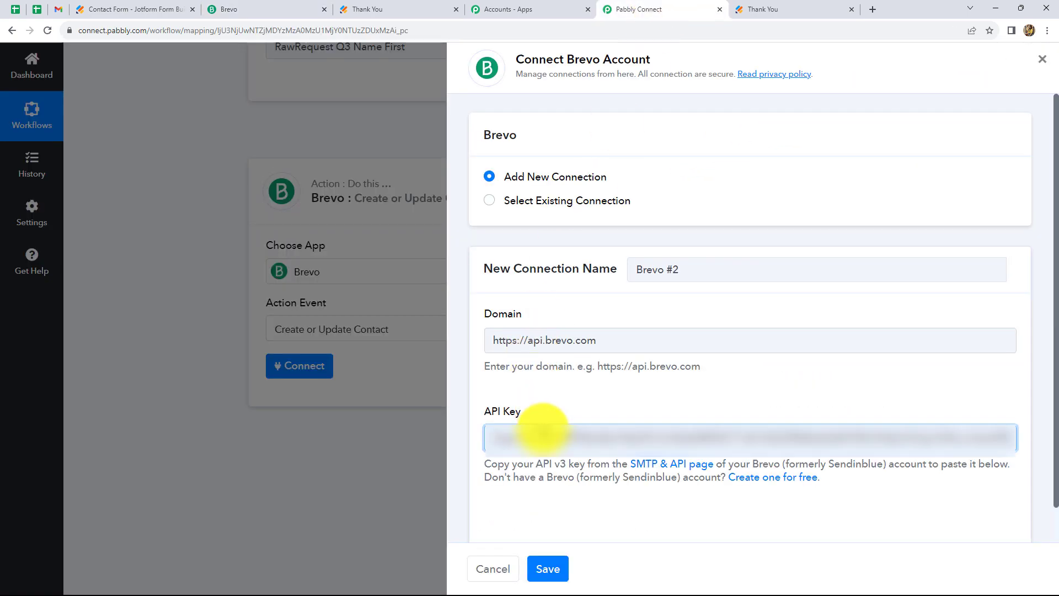
left_click(551, 566)
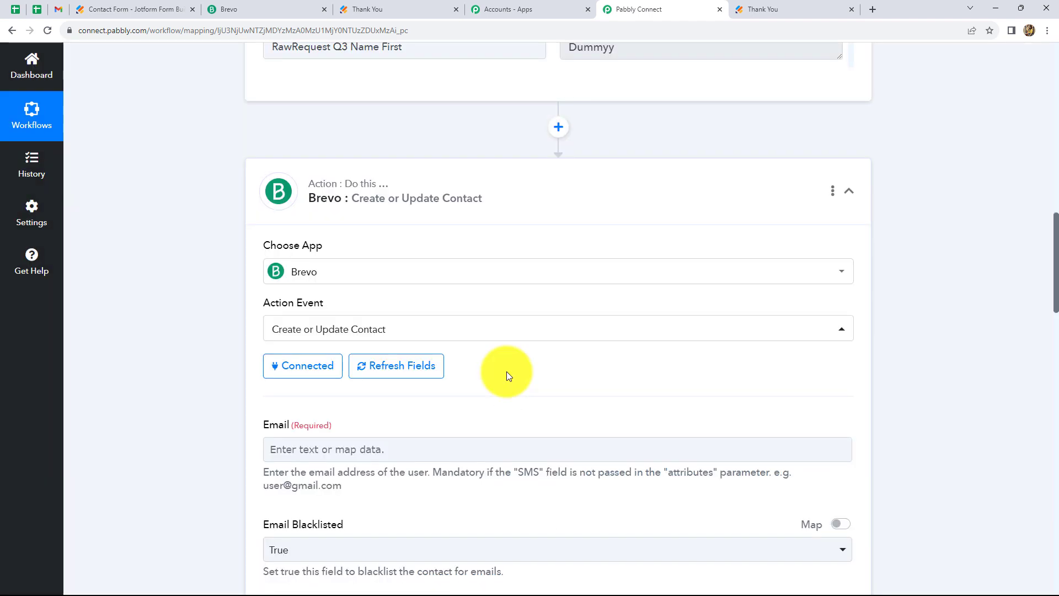
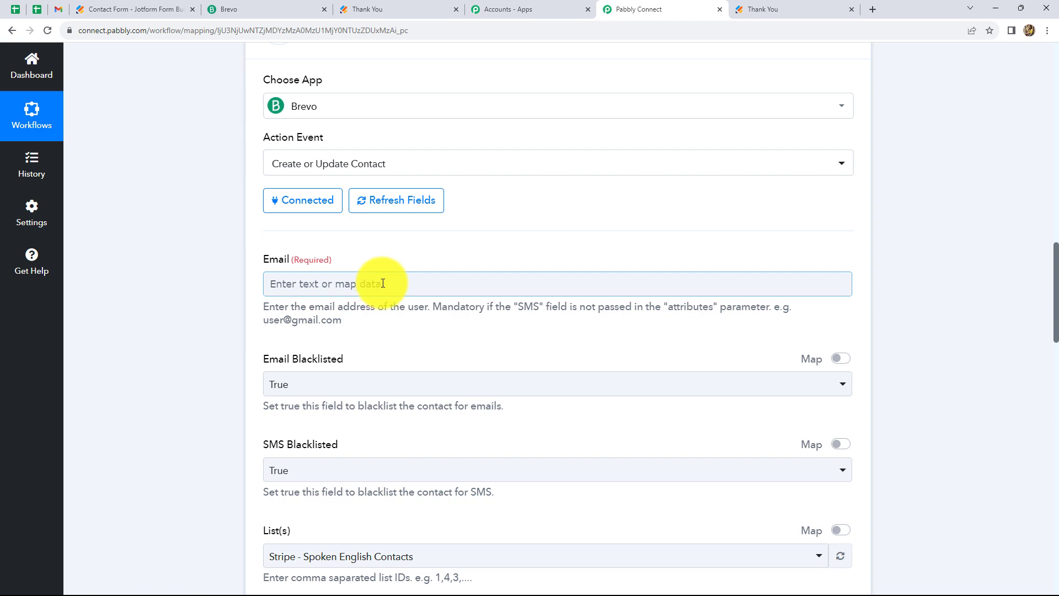
Map the required Email field to the Capture Webhook response's RawRequest Q4 Email value.
left_click(383, 283)
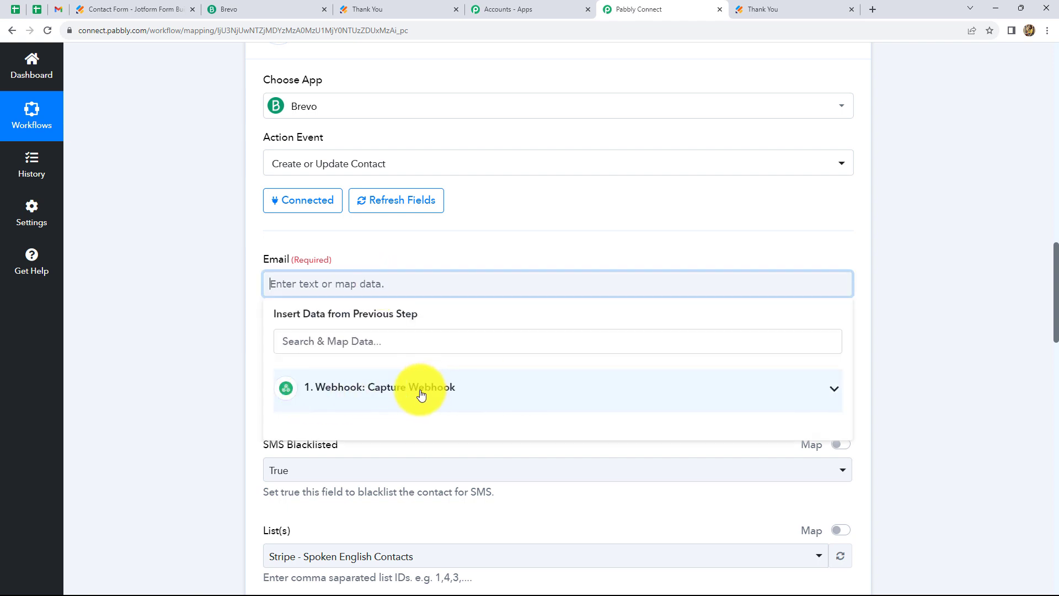
left_click(421, 395)
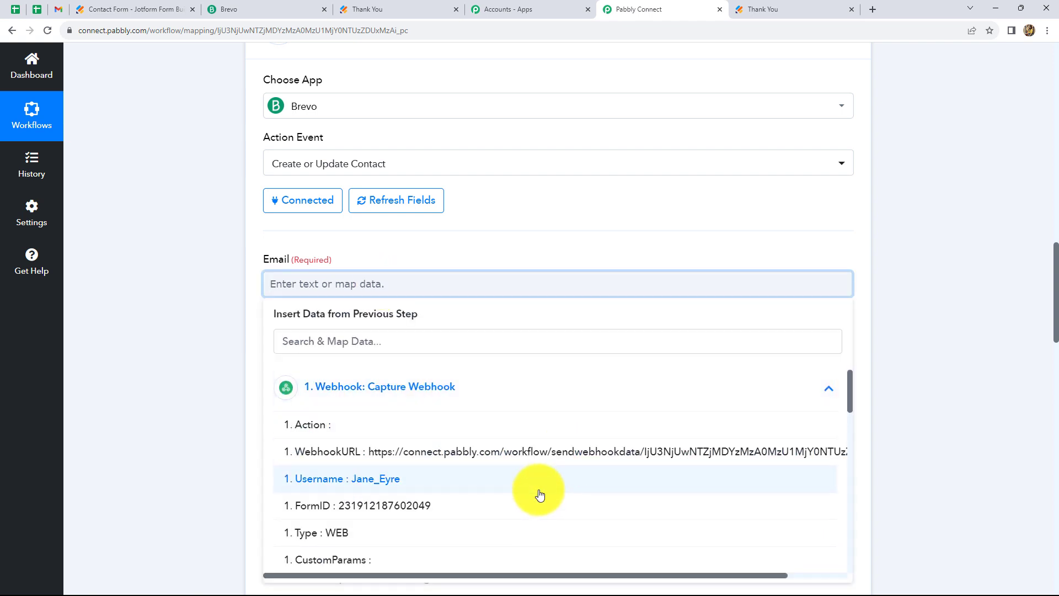
scroll(539, 492, "down", 2)
scroll(539, 492, "down", 10)
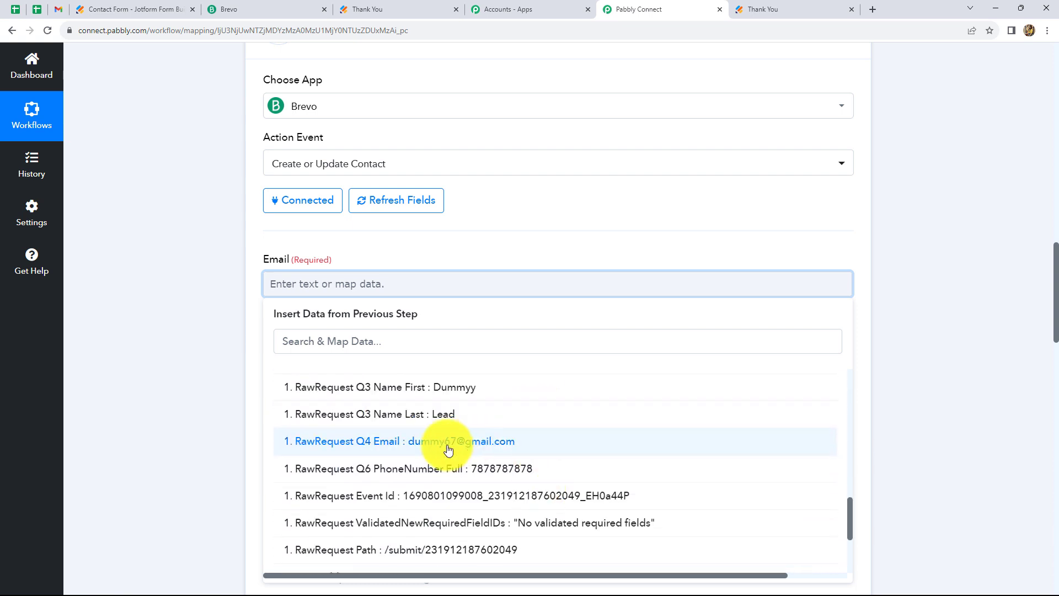
left_click(477, 445)
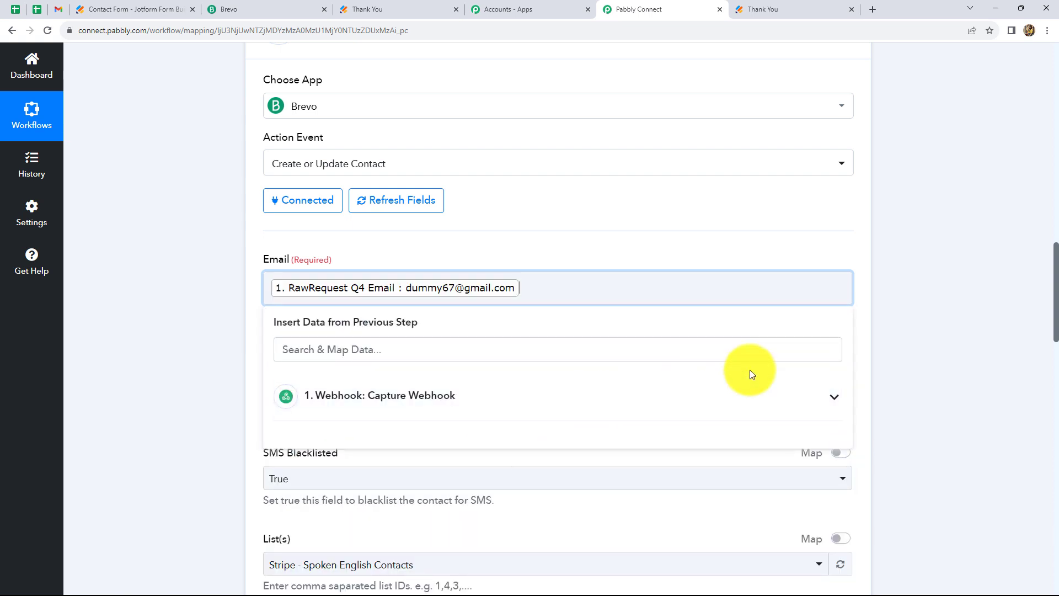
left_click(904, 336)
Set Email Blacklisted to False and choose New List as the contact's list.
scroll(292, 369, "down", 1)
scroll(291, 370, "down", 2)
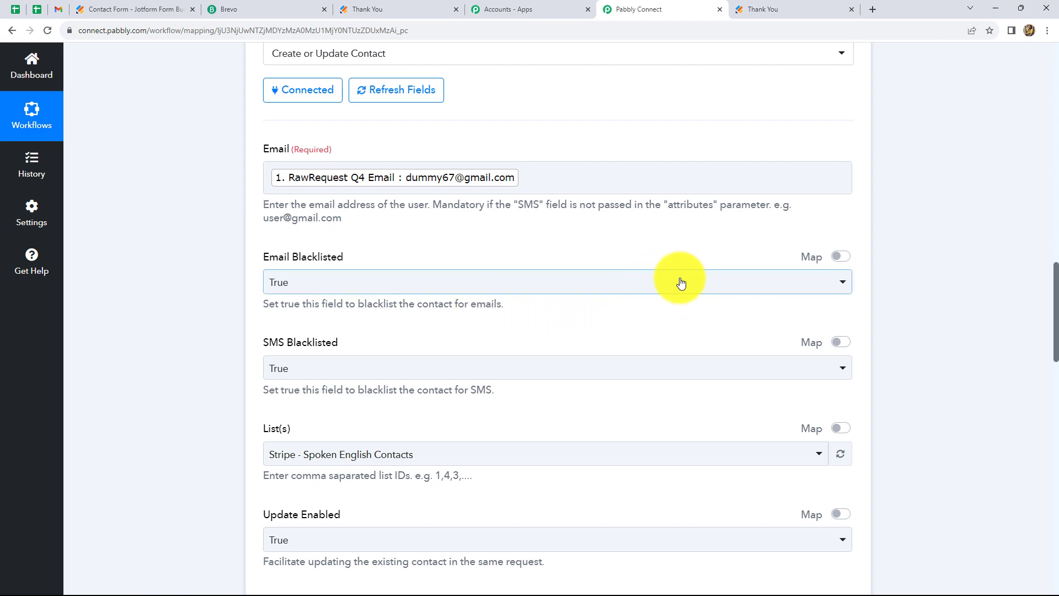
left_click(710, 285)
left_click(345, 371)
scroll(308, 201, "down", 4)
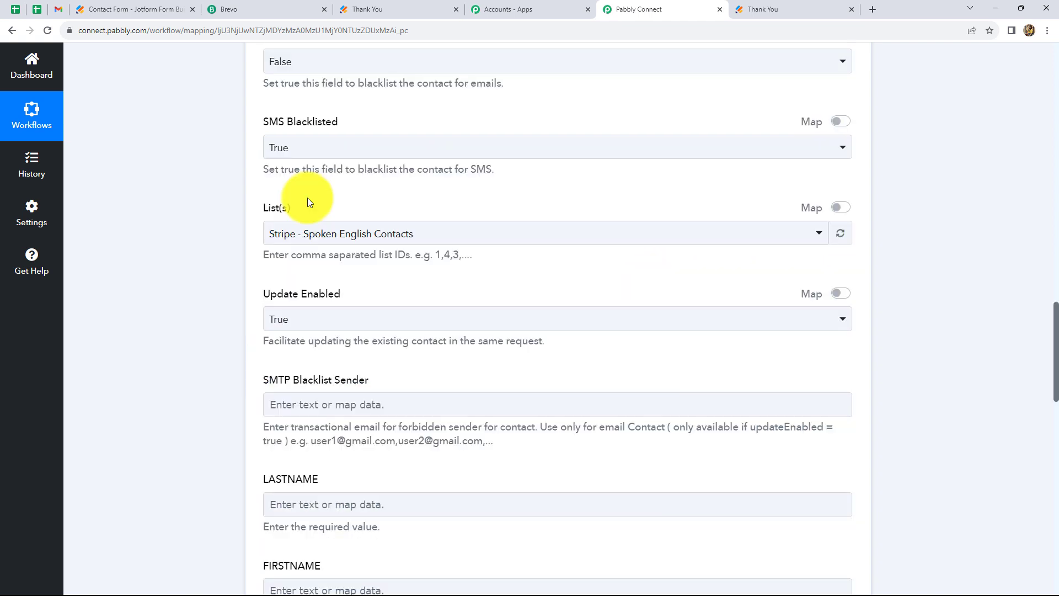
scroll(302, 244, "up", 1)
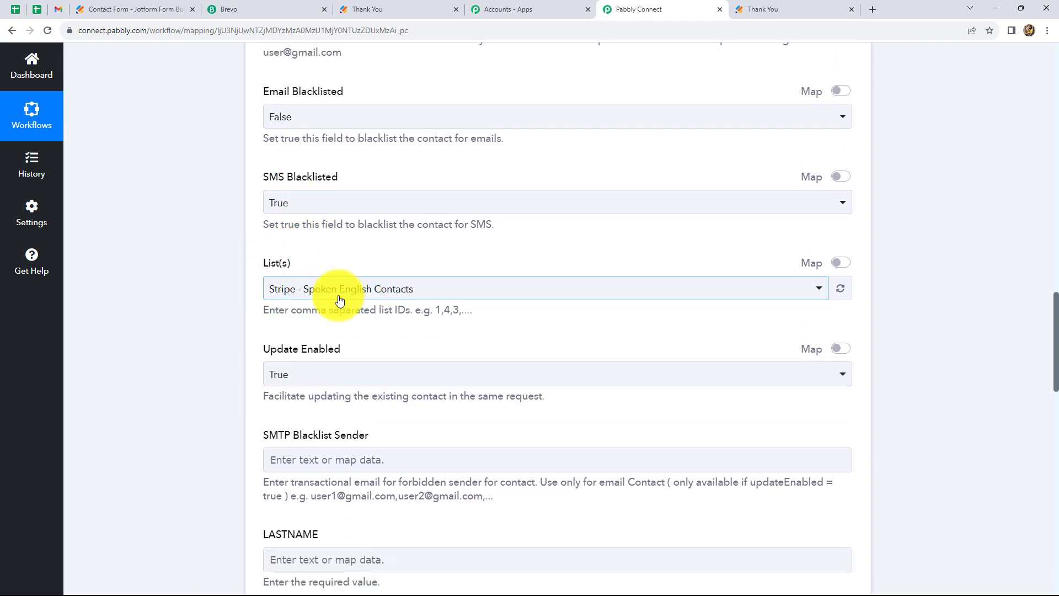
left_click(684, 288)
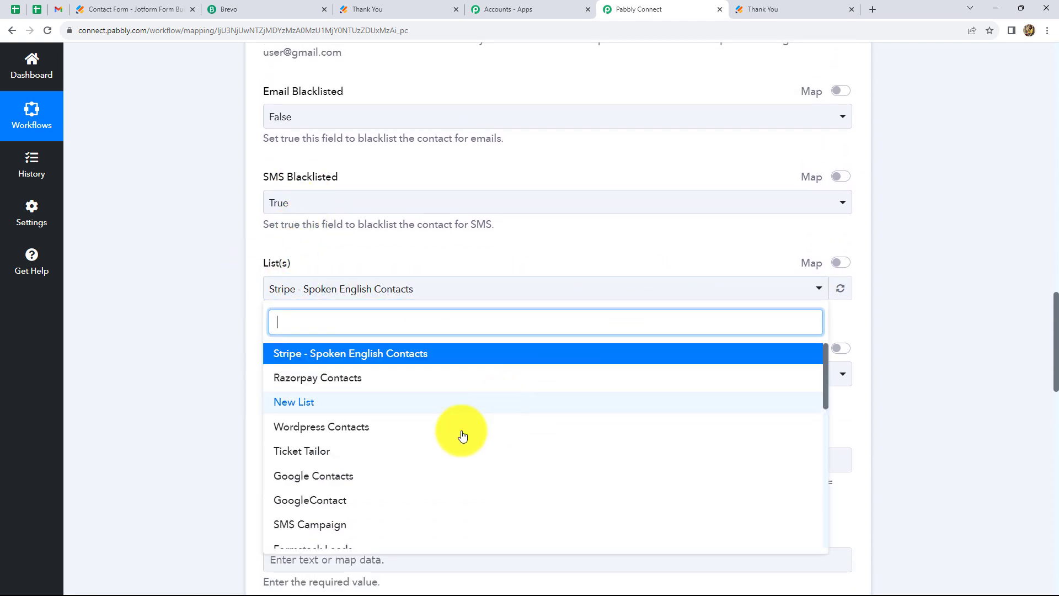
left_click(345, 401)
Map the LASTNAME field to the Capture Webhook response's RawRequest Q3 Name Last value.
scroll(426, 197, "down", 10)
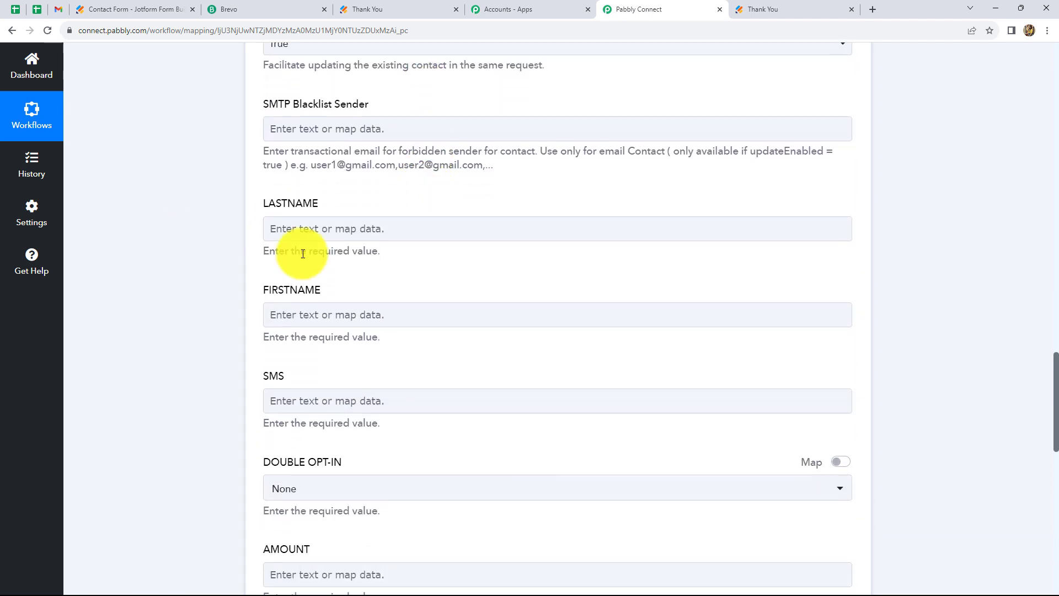
left_click(323, 226)
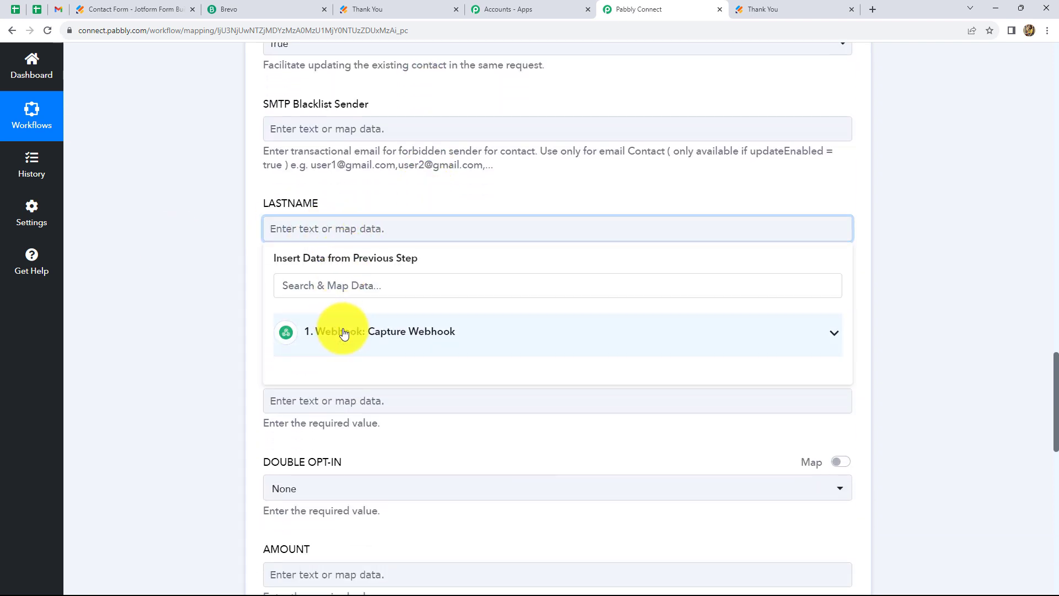
left_click(379, 333)
scroll(421, 440, "down", 6)
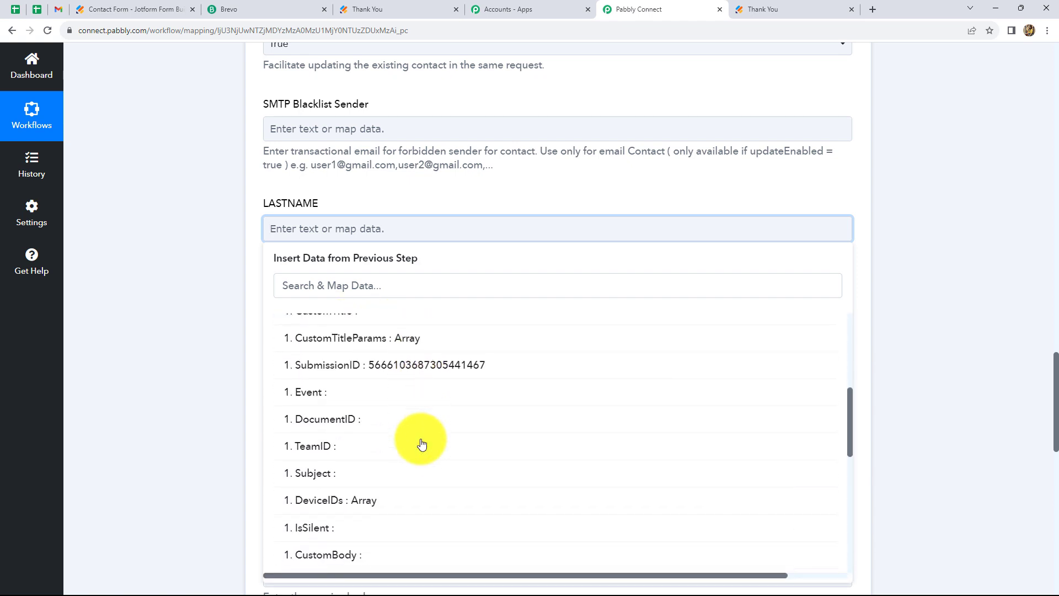
scroll(421, 441, "down", 6)
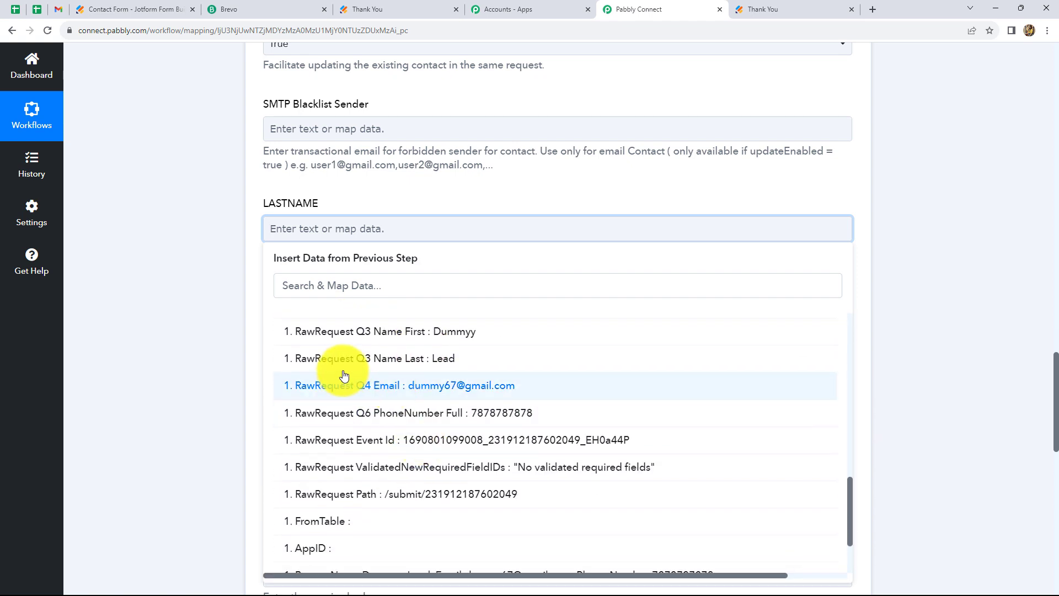
left_click(436, 364)
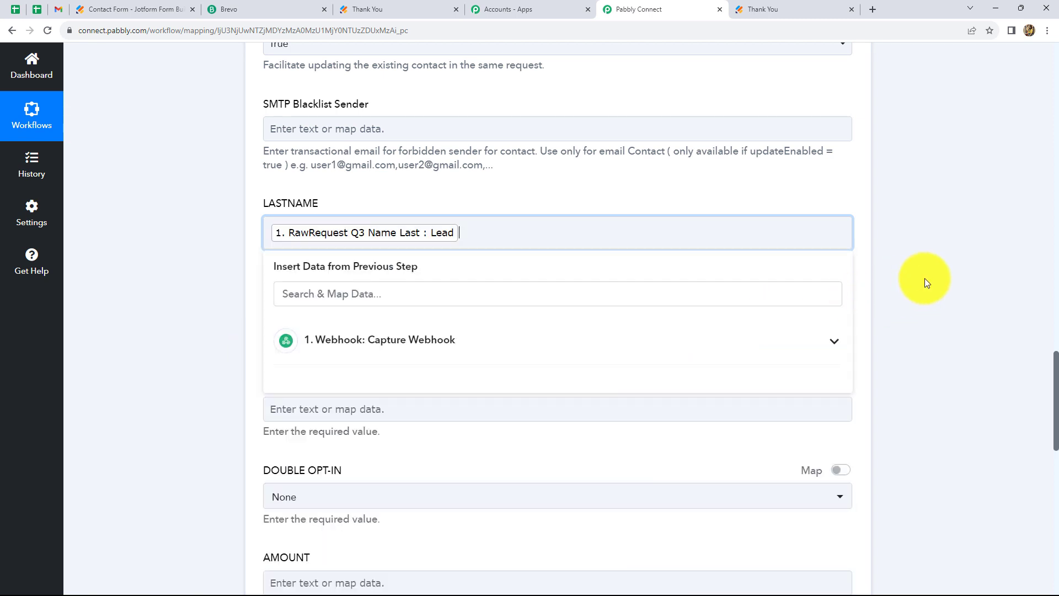
left_click(924, 278)
Map the FIRSTNAME field to the Capture Webhook response's RawRequest Q3 Name First value.
scroll(353, 276, "down", 1)
left_click(308, 270)
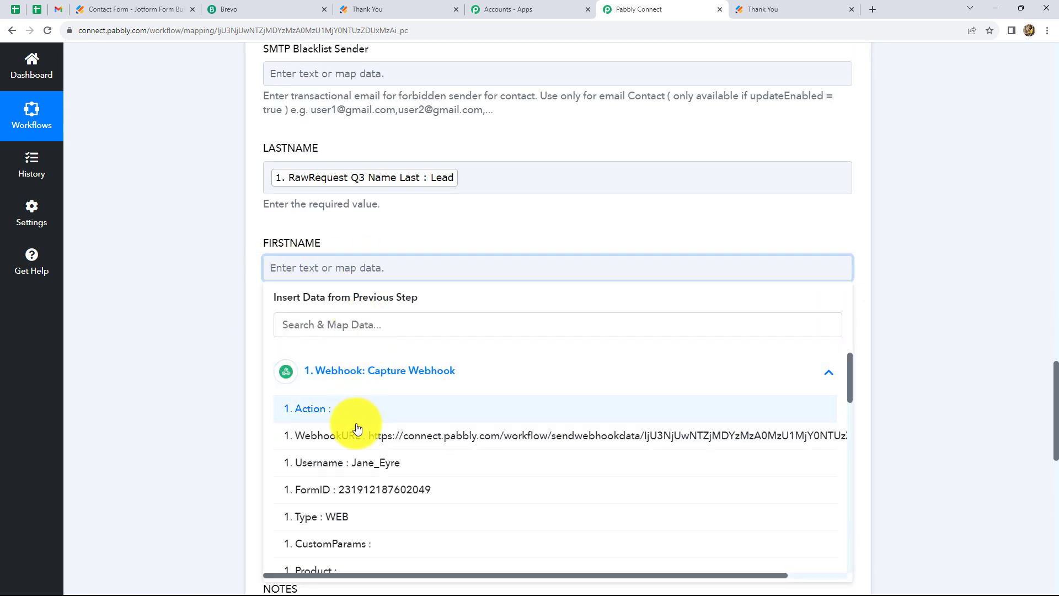
scroll(367, 414, "down", 5)
scroll(362, 274, "down", 15)
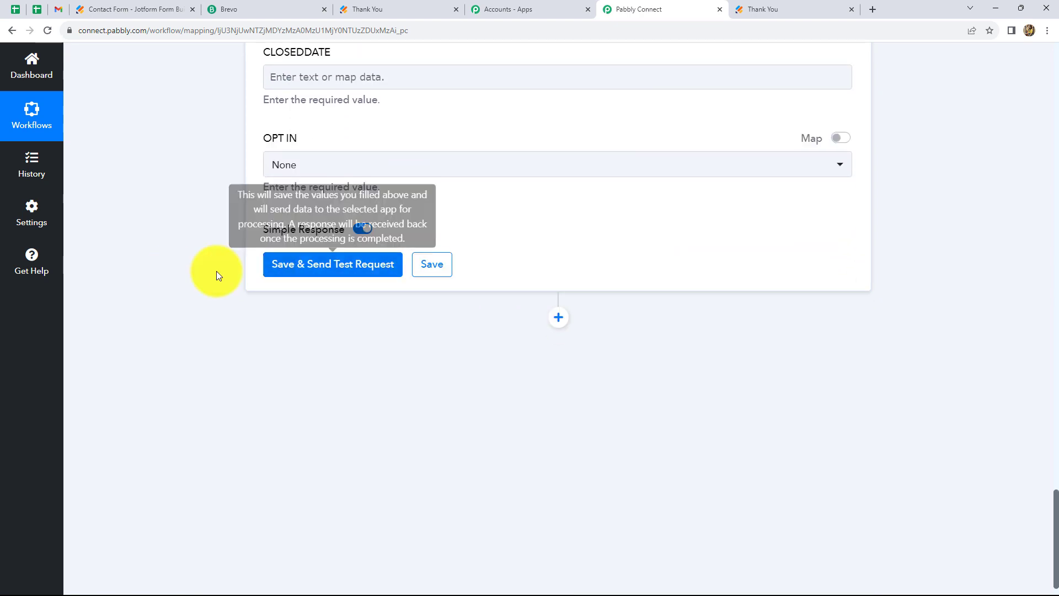
Save the Brevo action with a test request, and switch to Brevo to check its contacts for the test submission.
left_click(290, 269)
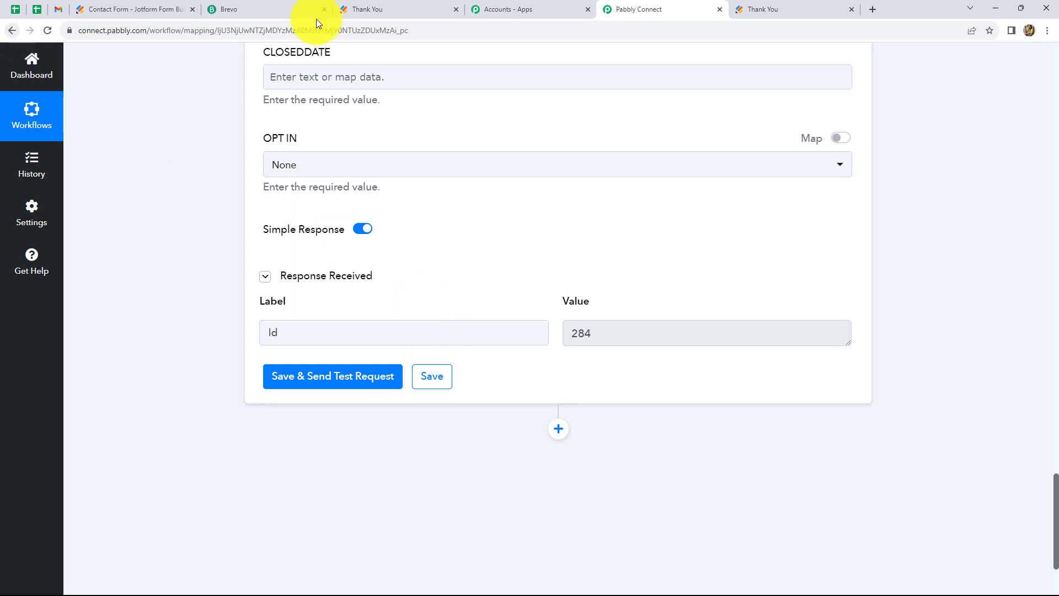
left_click(265, 9)
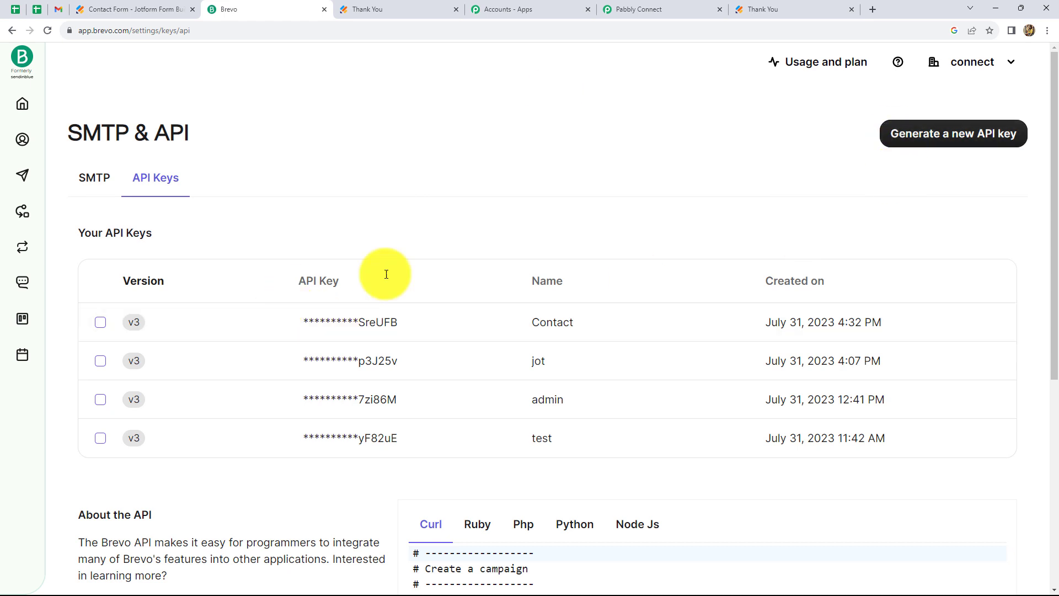
left_click(23, 148)
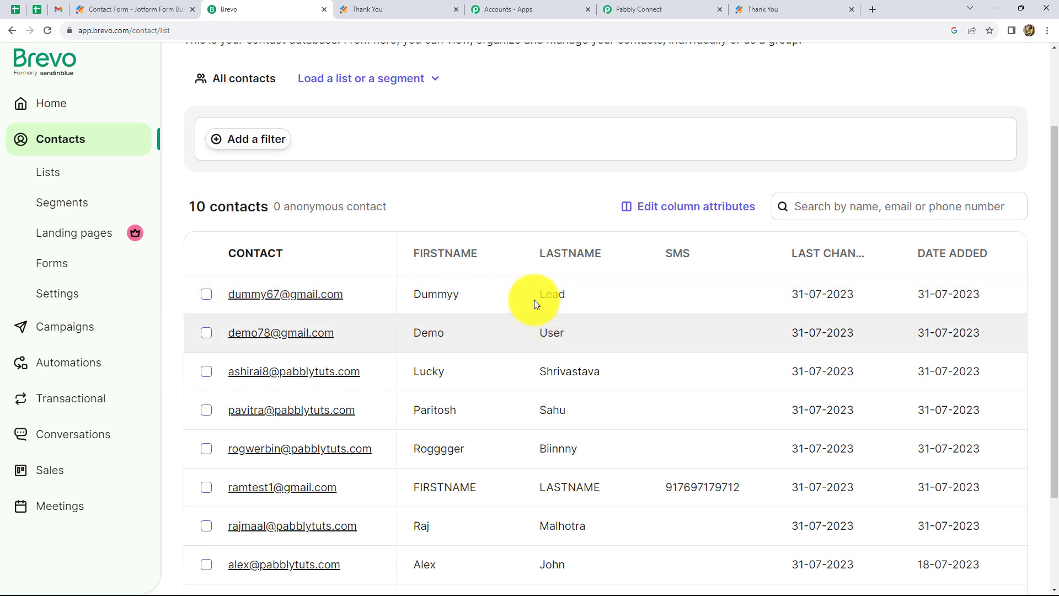
Switch back to Pabbly Connect and review the workflow's Capture Webhook trigger and Brevo Create or Update Contact action.
left_click(635, 9)
scroll(583, 424, "up", 10)
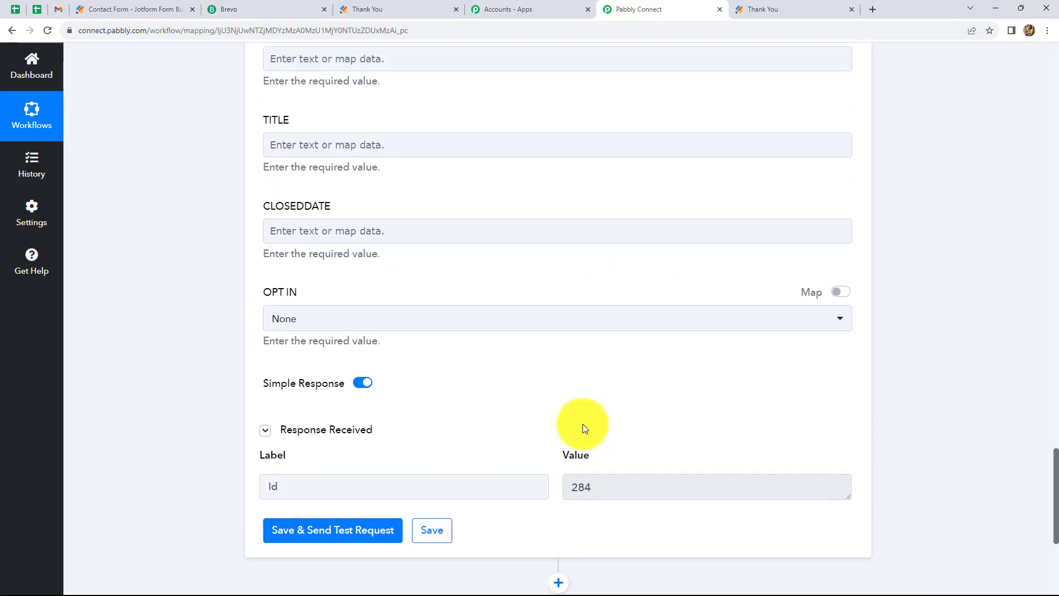
scroll(582, 424, "up", 5)
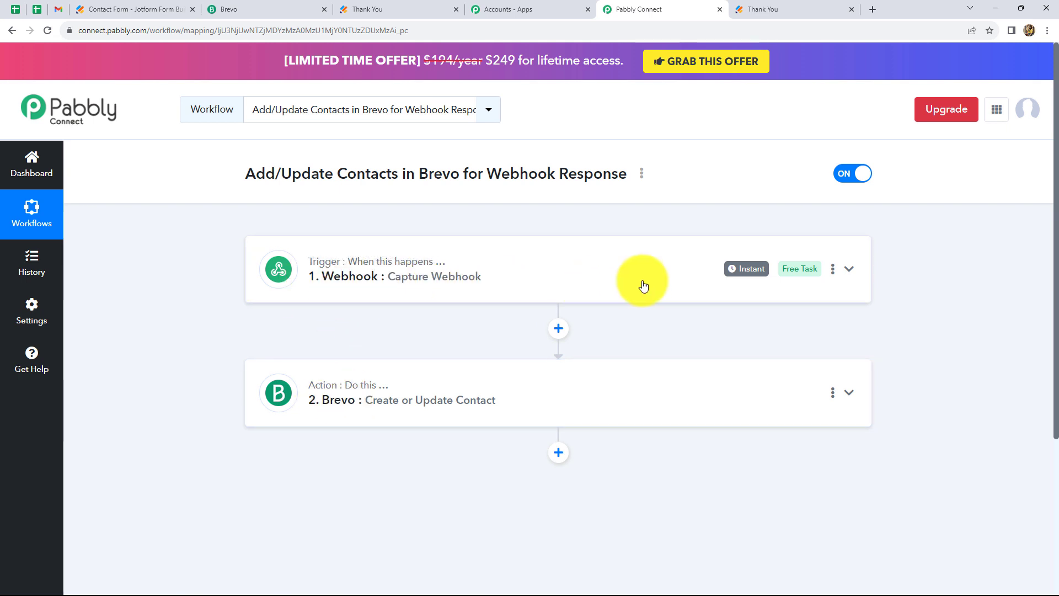
mouse_move(370, 267)
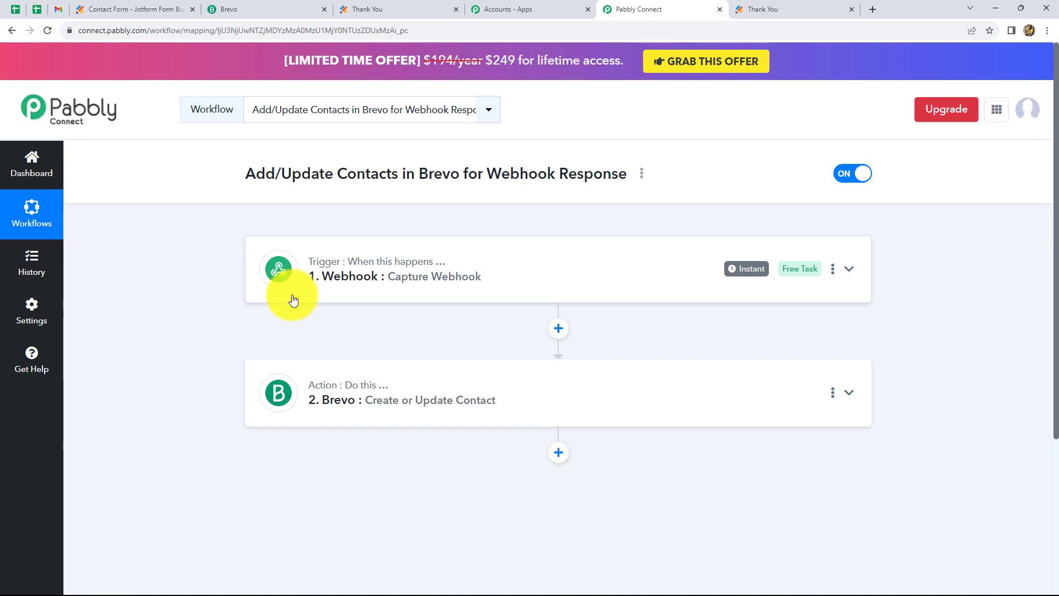